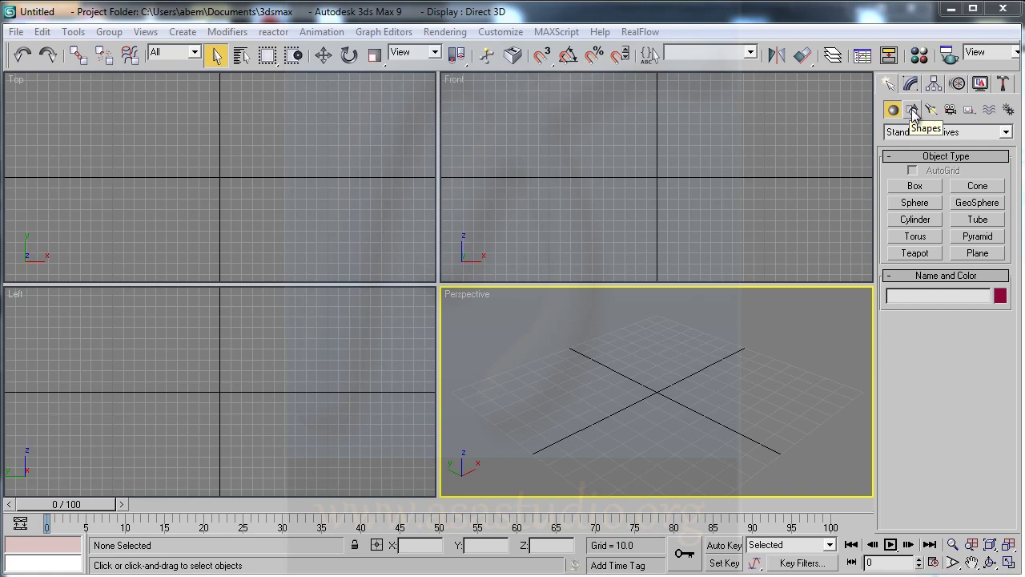
Trace the car's side profile (bumper, hood, roof, rear window) as a Line spline in the Front view
{"action": "left_click", "coordinate": [913, 113]}
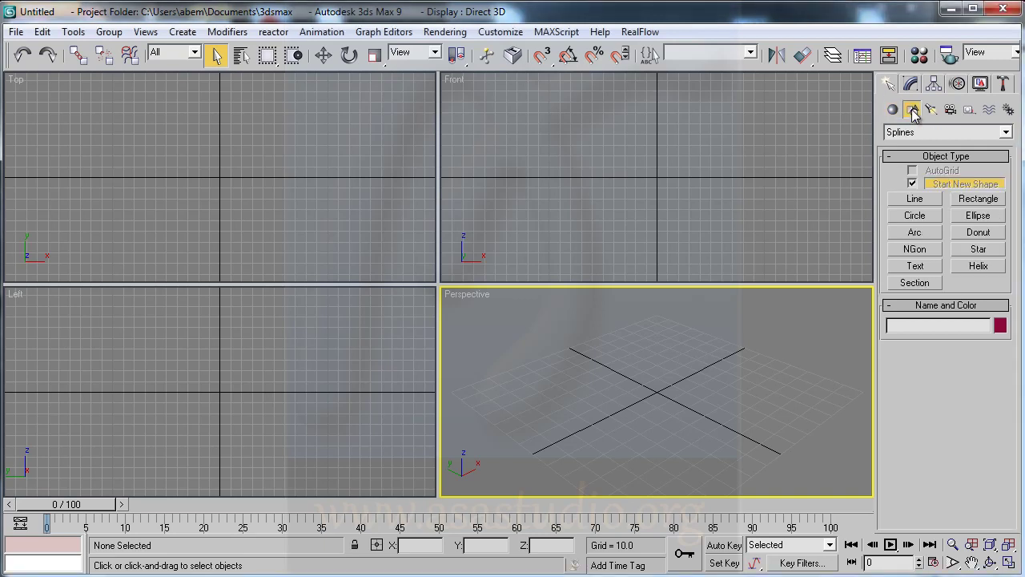
{"action": "left_click", "coordinate": [913, 199]}
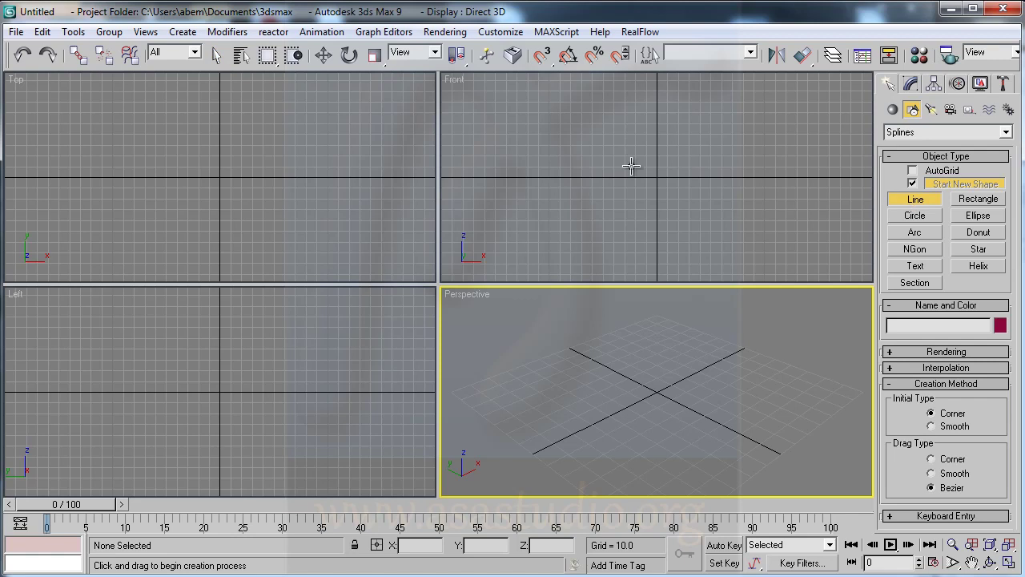
{"action": "left_click", "coordinate": [471, 178]}
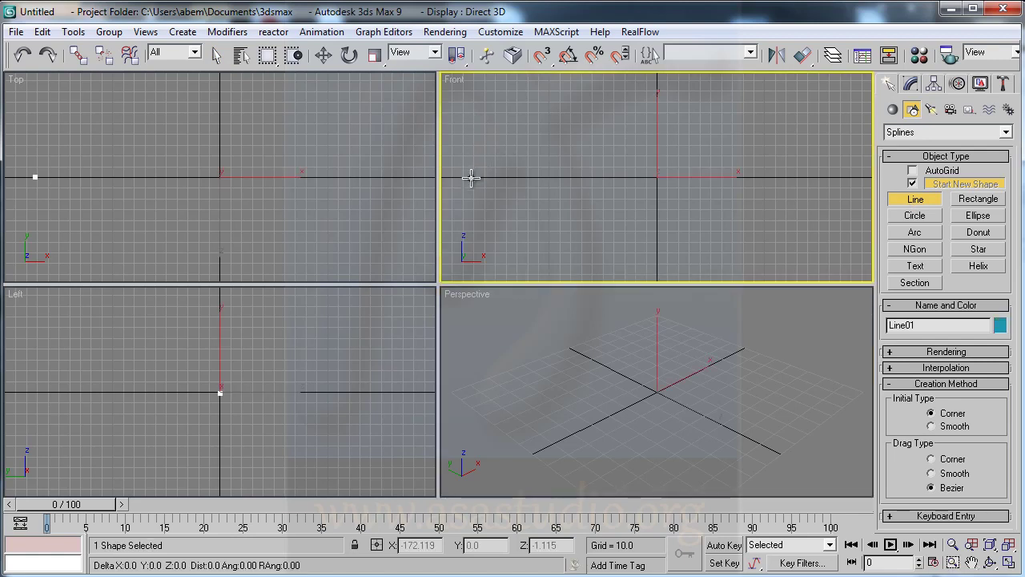
{"action": "left_click", "coordinate": [851, 177]}
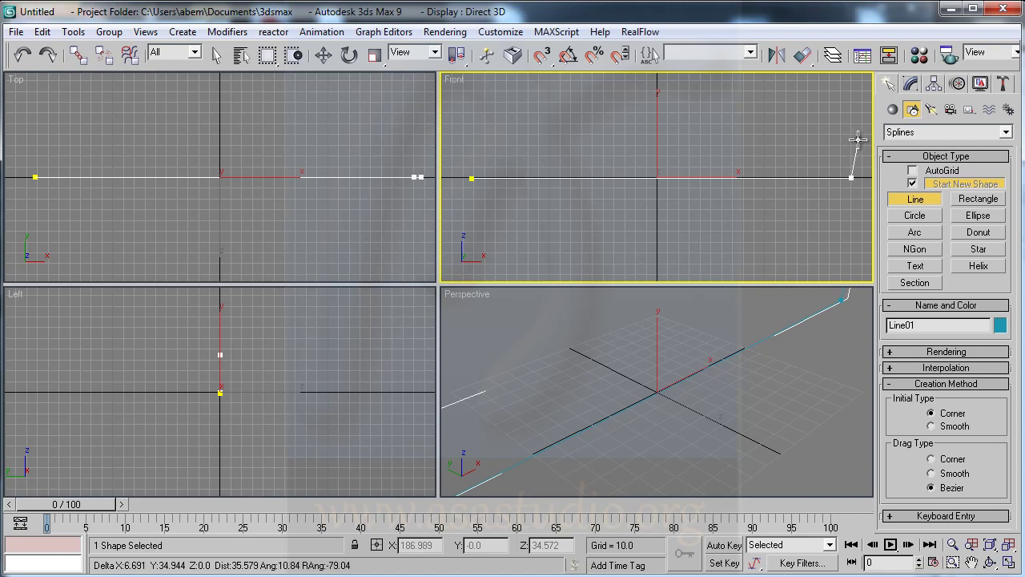
{"action": "left_click", "coordinate": [857, 140]}
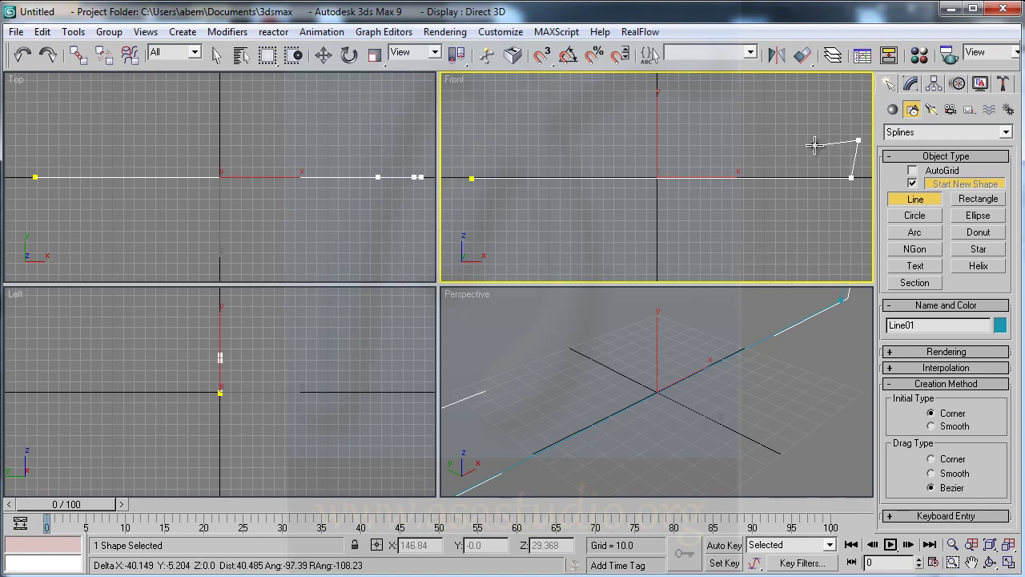
{"action": "left_click", "coordinate": [812, 144]}
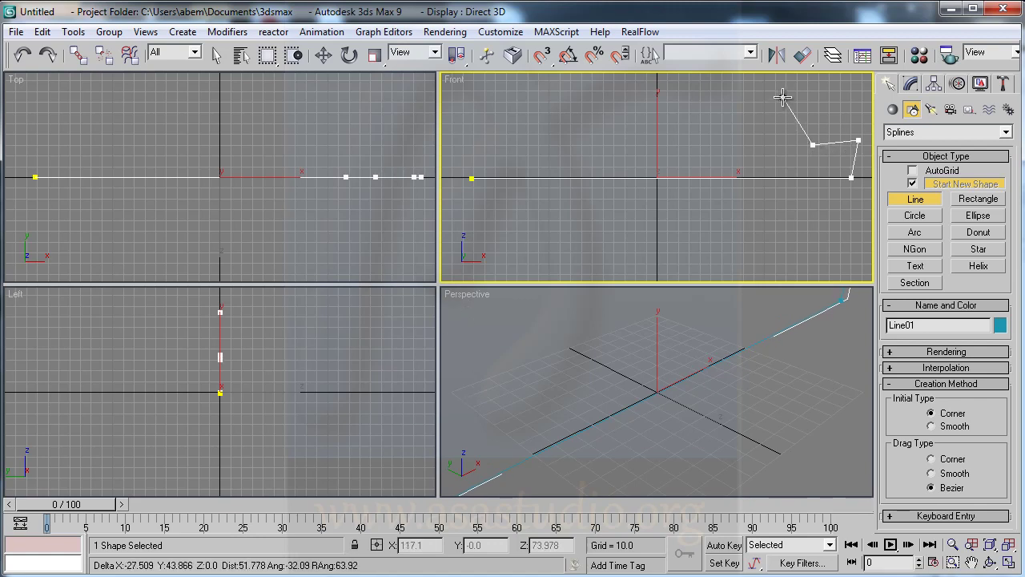
{"action": "left_click", "coordinate": [788, 93]}
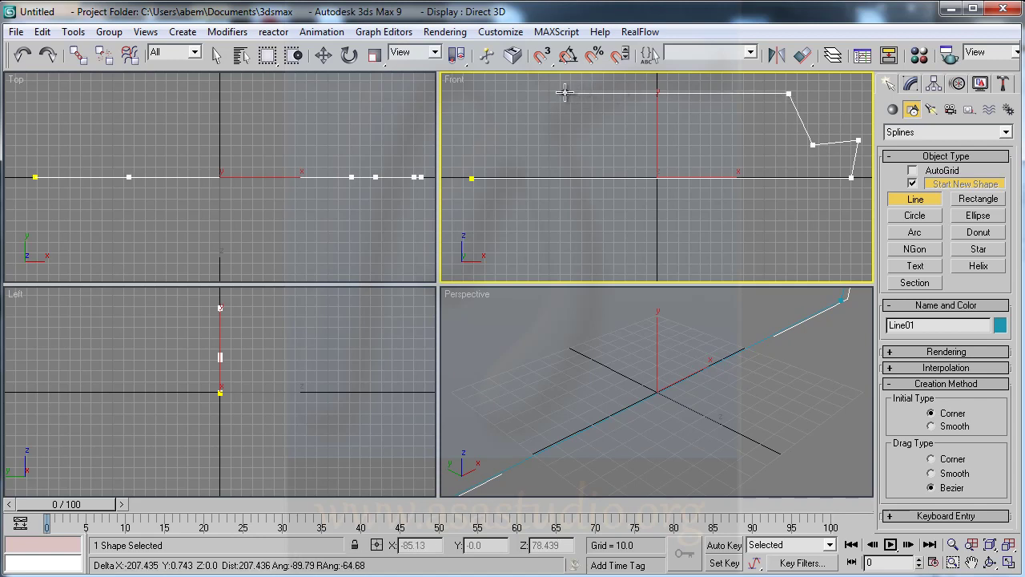
{"action": "left_click", "coordinate": [565, 93]}
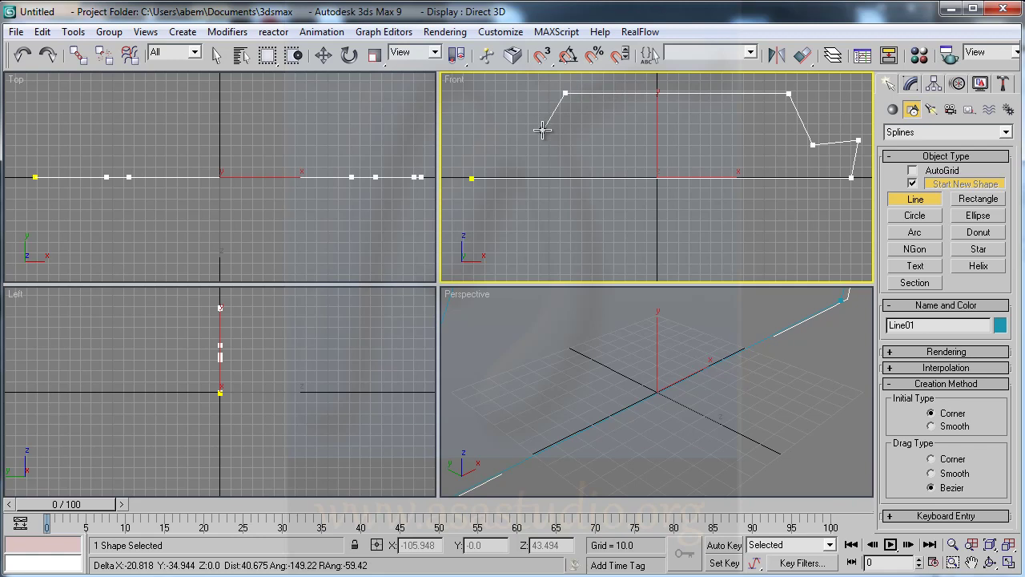
{"action": "left_click", "coordinate": [540, 134]}
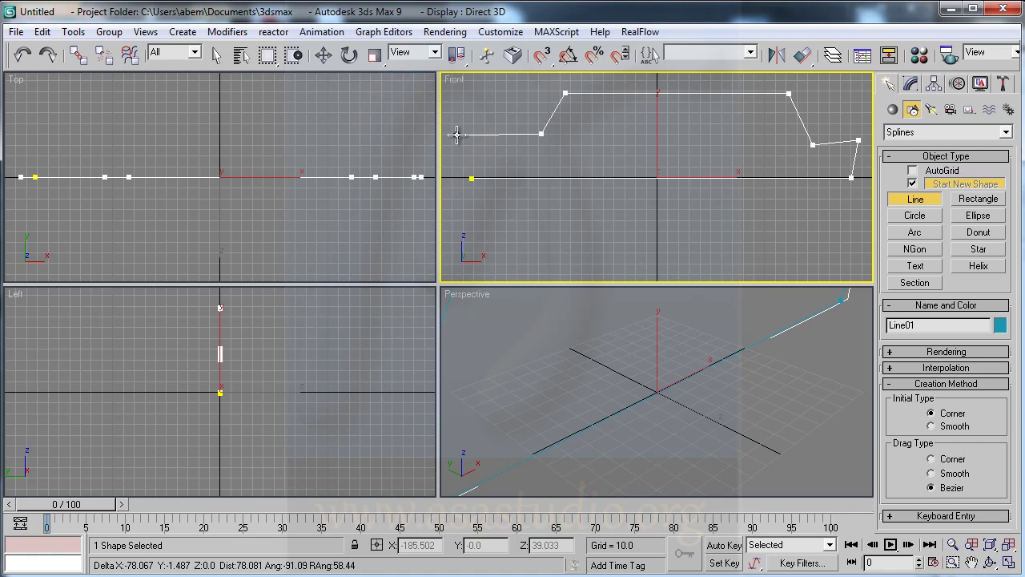
{"action": "left_click", "coordinate": [456, 135]}
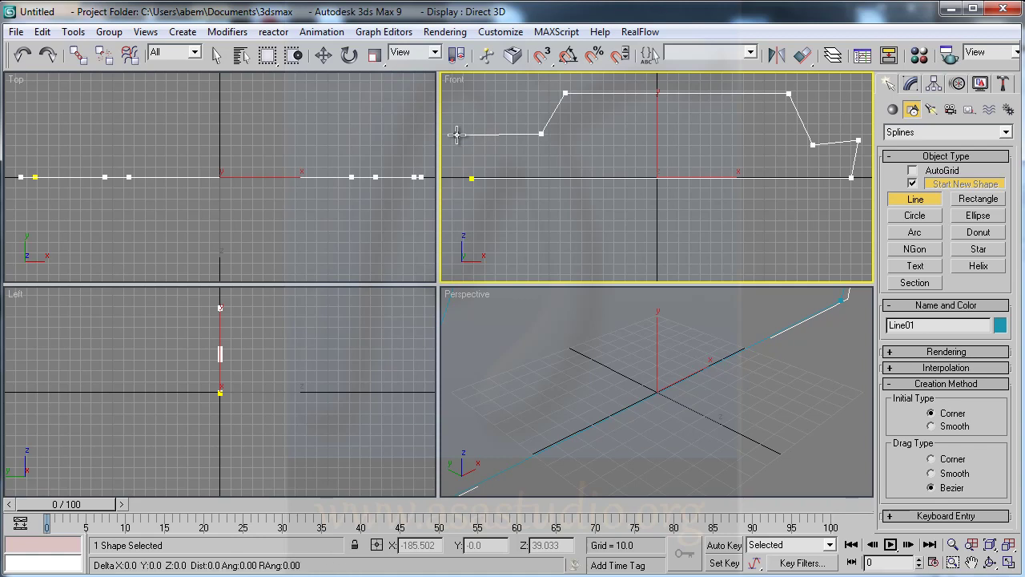
{"action": "left_click", "coordinate": [472, 178]}
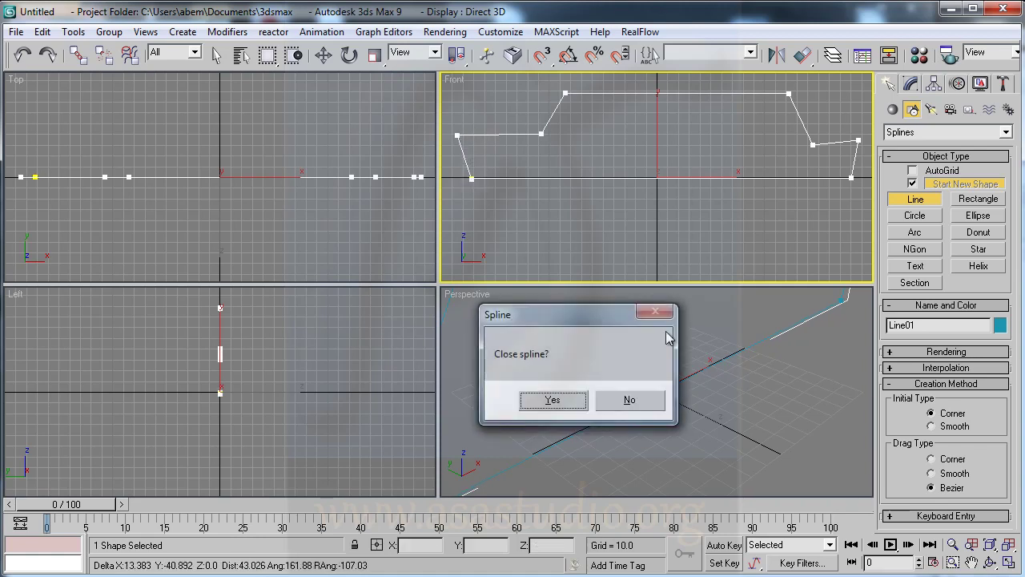
Close the Line01 spline and apply an Edit Poly modifier to it
{"action": "left_click", "coordinate": [553, 400]}
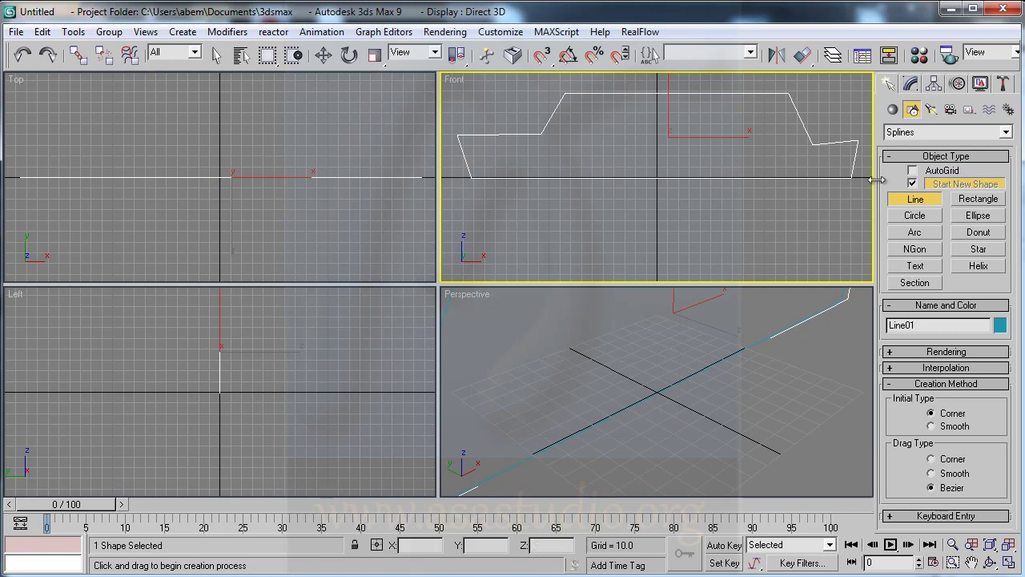
{"action": "left_click", "coordinate": [912, 85]}
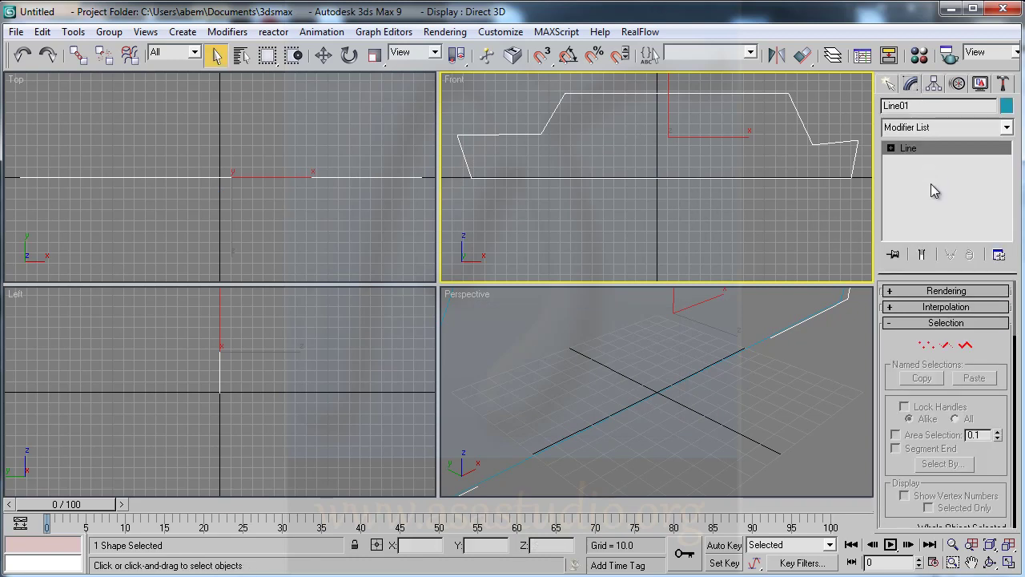
{"action": "left_click", "coordinate": [926, 128]}
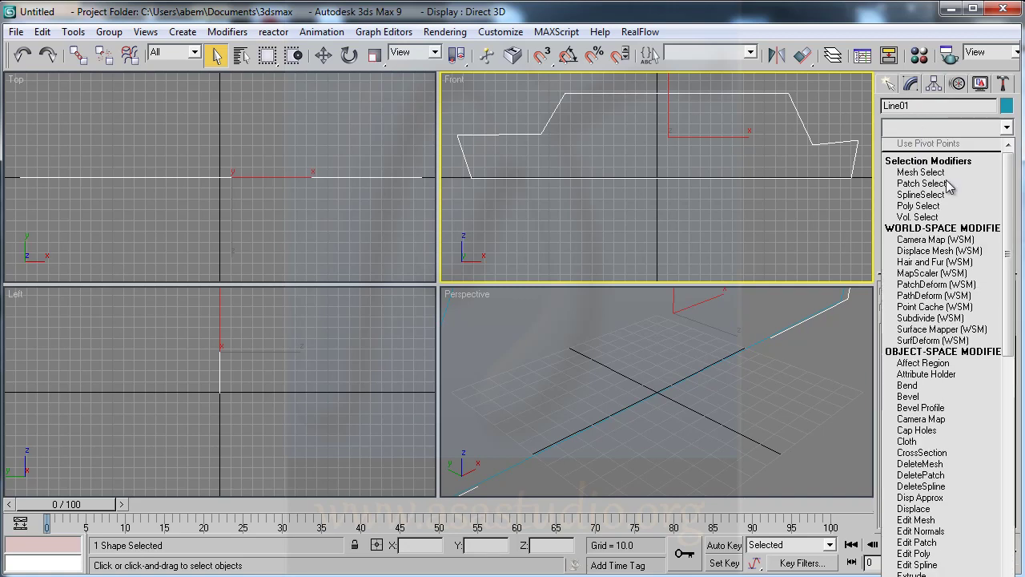
{"action": "left_click", "coordinate": [953, 553]}
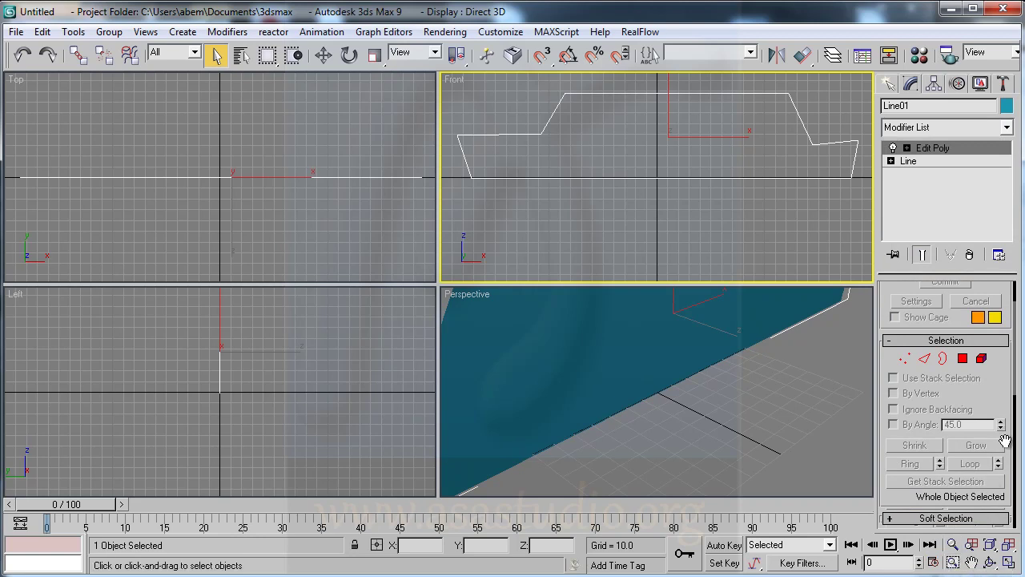
{"action": "left_click_drag", "start_coordinate": [1004, 440], "coordinate": [1007, 273]}
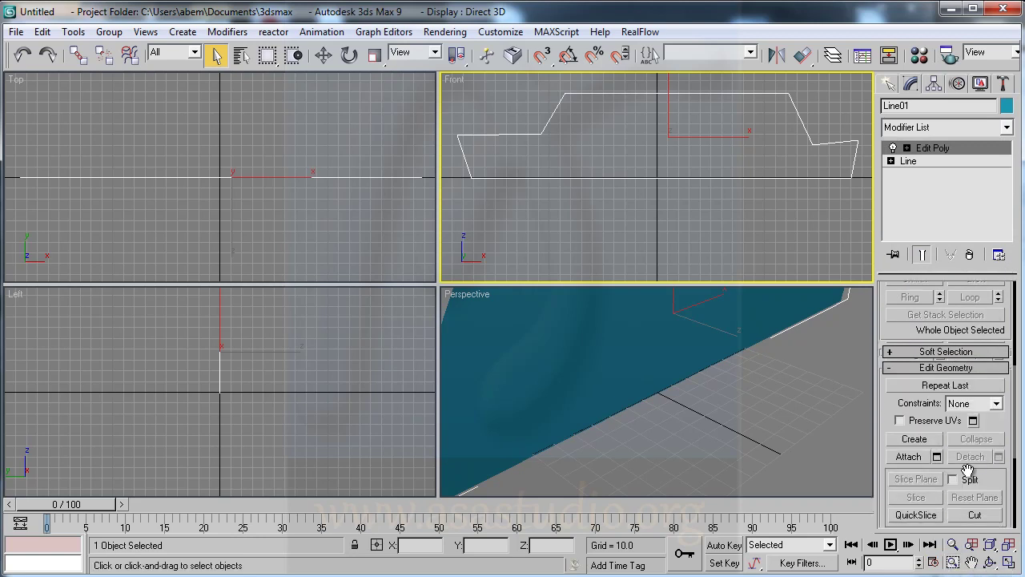
{"action": "mouse_move", "coordinate": [1008, 416]}
{"action": "left_mouse_down"}
{"action": "mouse_move", "coordinate": [1005, 363]}
{"action": "mouse_move", "coordinate": [1006, 439]}
{"action": "mouse_move", "coordinate": [1006, 360]}
{"action": "mouse_move", "coordinate": [1007, 477]}
{"action": "left_mouse_up"}
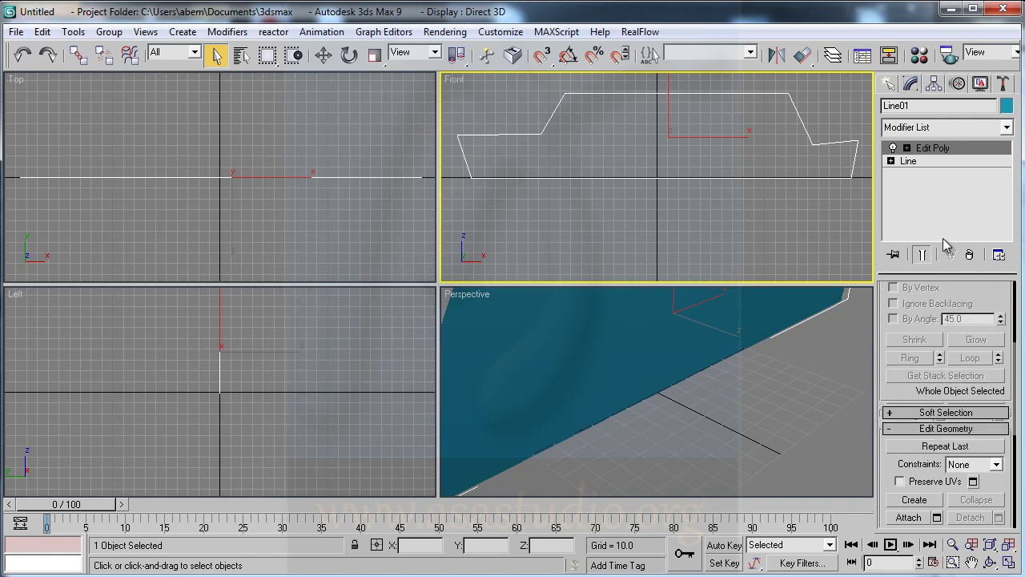
Select the car's profile polygon and bevel it to a height of 78.626
{"action": "left_click", "coordinate": [907, 148]}
{"action": "left_click", "coordinate": [939, 199]}
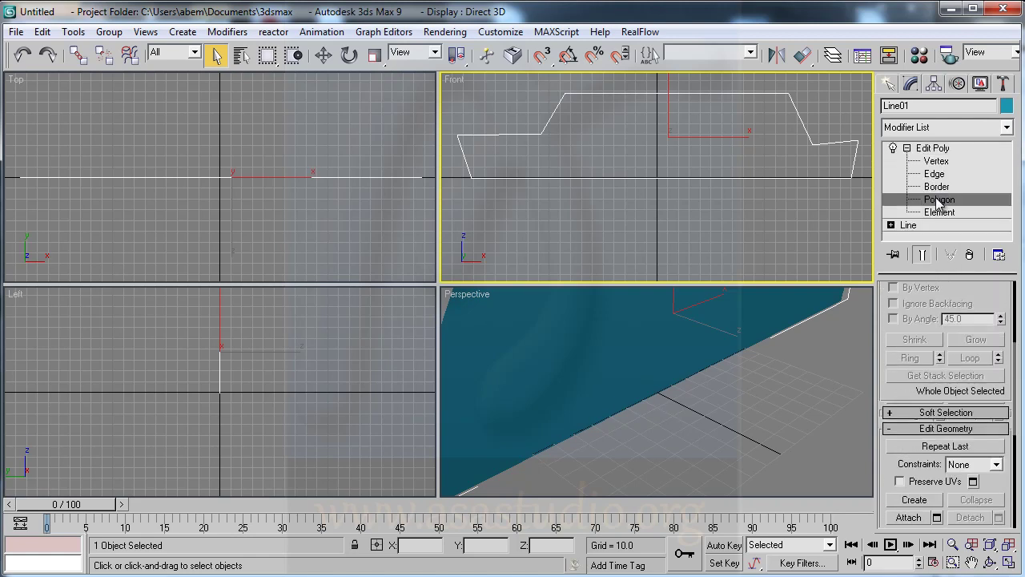
{"action": "left_click", "coordinate": [680, 138]}
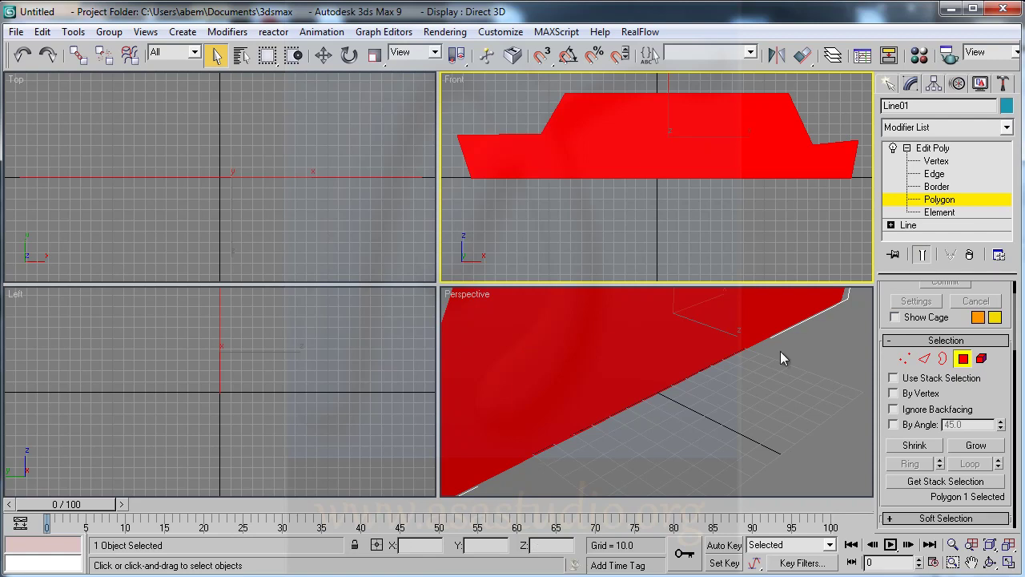
{"action": "left_click_drag", "start_coordinate": [1007, 397], "coordinate": [1006, 298]}
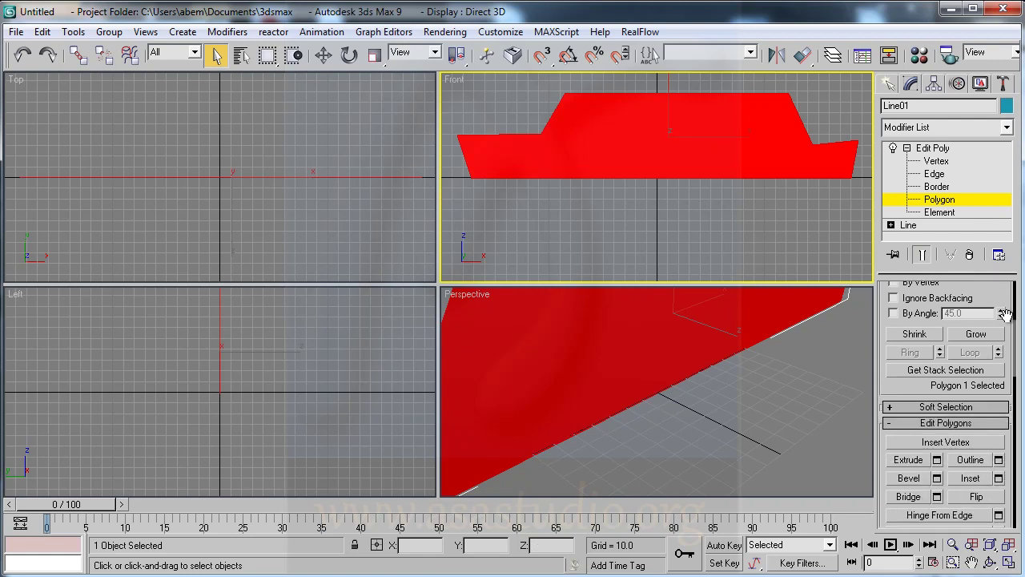
{"action": "left_click", "coordinate": [937, 478]}
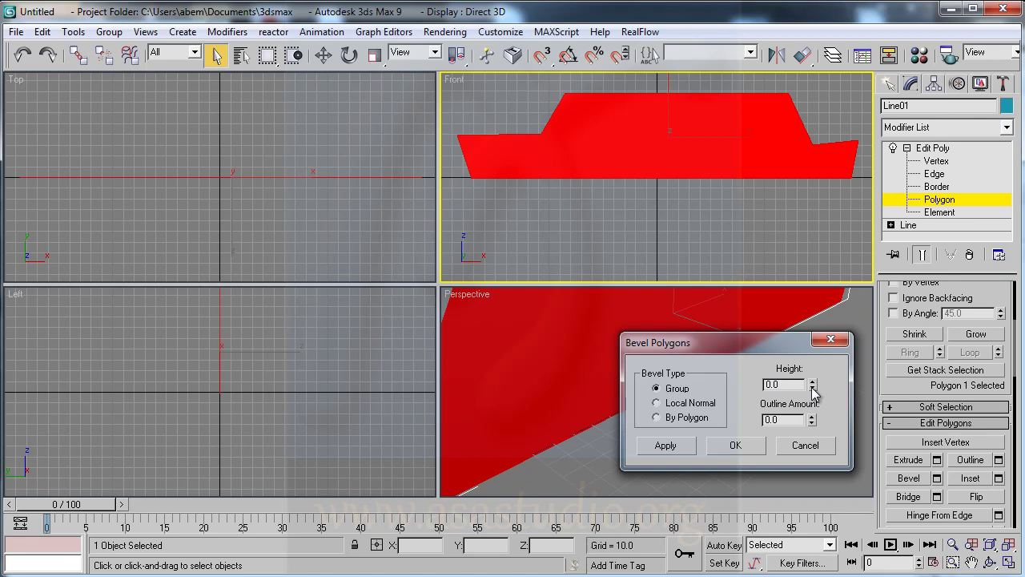
{"action": "mouse_move", "coordinate": [813, 389]}
{"action": "left_mouse_down"}
{"action": "mouse_move", "coordinate": [731, 126]}
{"action": "mouse_move", "coordinate": [626, 139]}
{"action": "mouse_move", "coordinate": [803, 406]}
{"action": "mouse_move", "coordinate": [796, 299]}
{"action": "mouse_move", "coordinate": [799, 307]}
{"action": "left_mouse_up"}
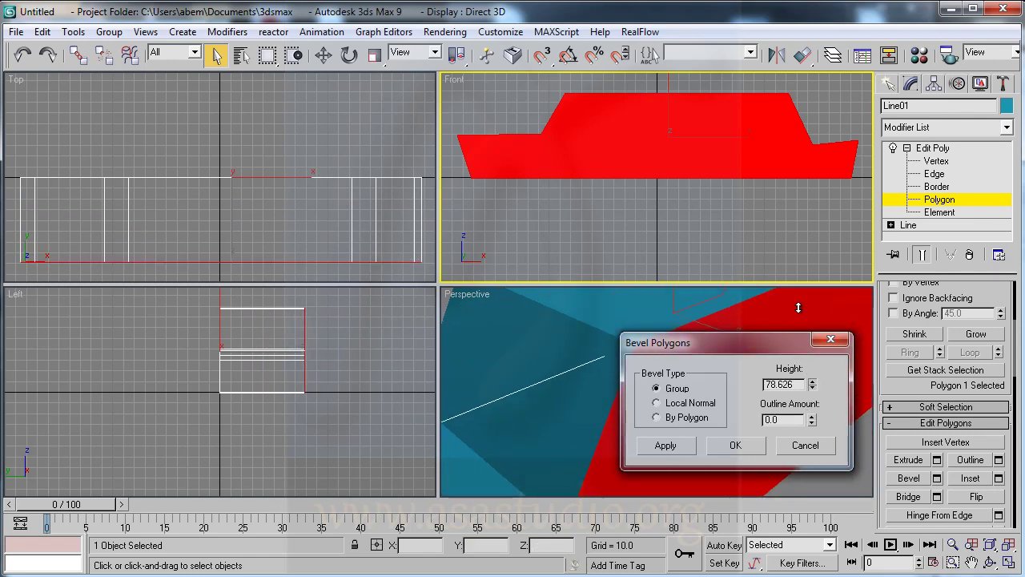
{"action": "left_click", "coordinate": [736, 445]}
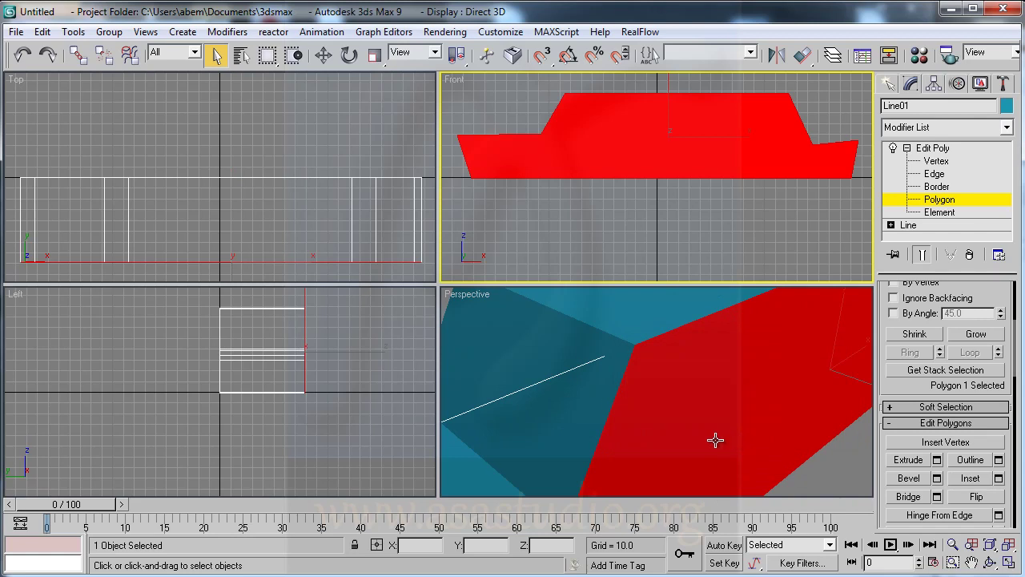
Zoom extents in all views and orbit the perspective view to a side-on angle
{"action": "left_click", "coordinate": [1008, 544]}
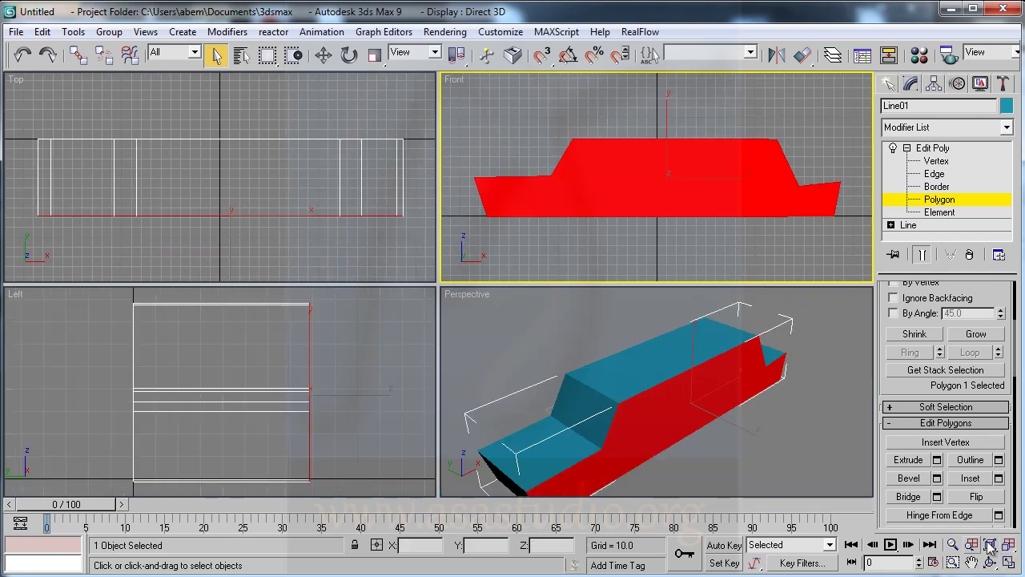
{"action": "left_click", "coordinate": [990, 562]}
{"action": "mouse_move", "coordinate": [674, 401]}
{"action": "left_mouse_down"}
{"action": "mouse_move", "coordinate": [653, 358]}
{"action": "mouse_move", "coordinate": [560, 393]}
{"action": "left_mouse_up"}
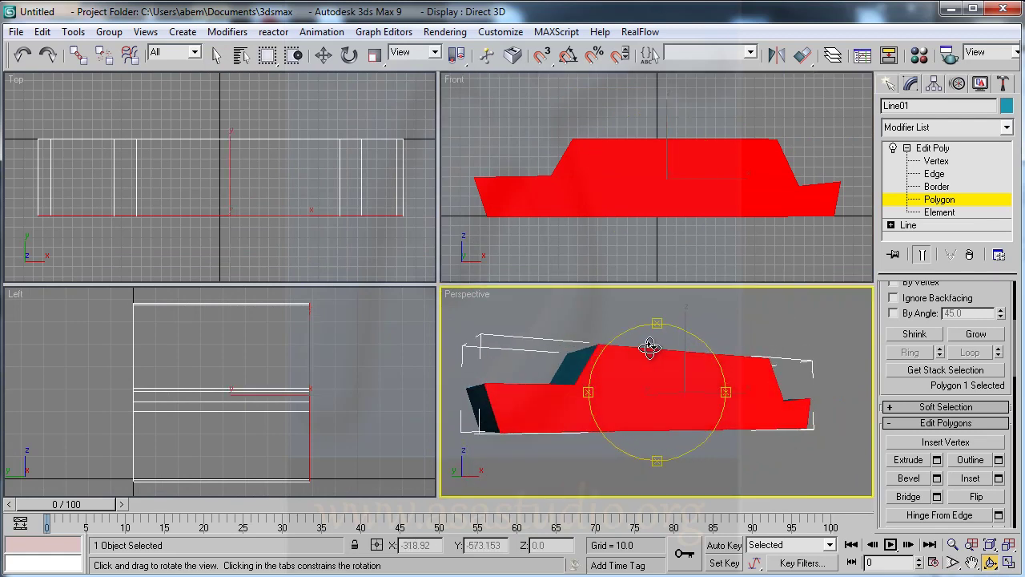
{"action": "right_click", "coordinate": [561, 393]}
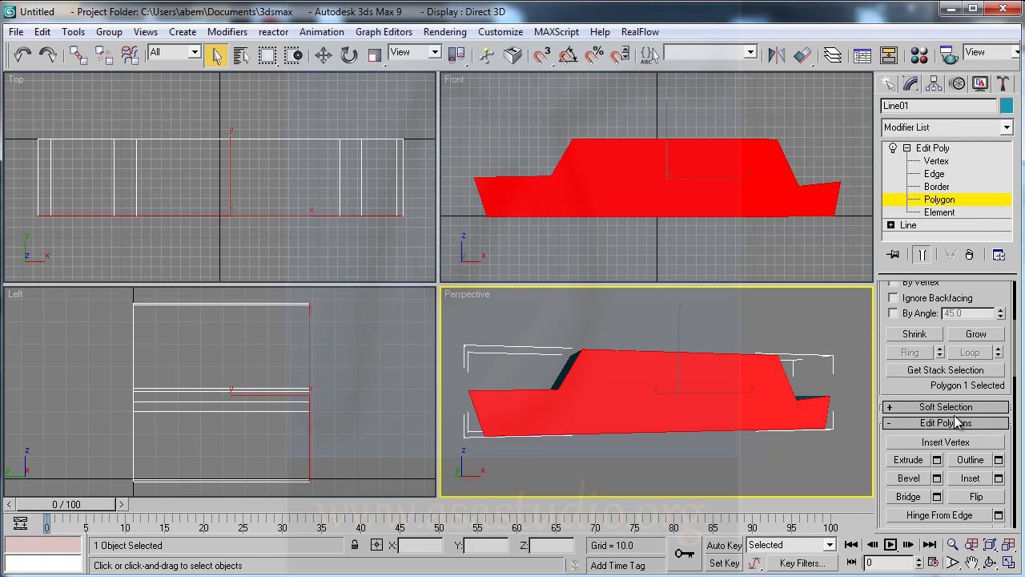
At Edge level, create a new edge along the cabin base
{"action": "left_click", "coordinate": [934, 174]}
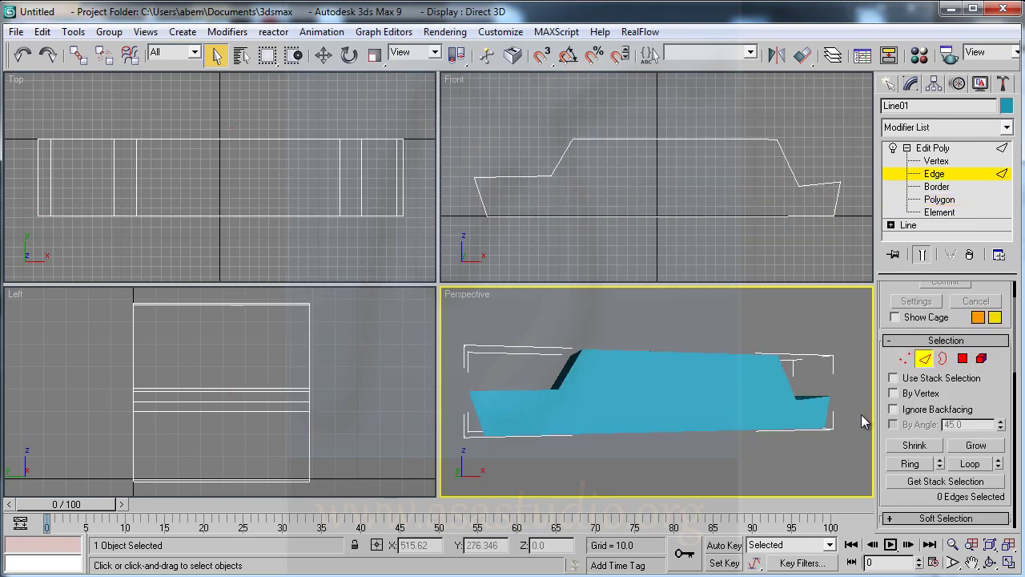
{"action": "left_click_drag", "start_coordinate": [1021, 450], "coordinate": [1007, 256]}
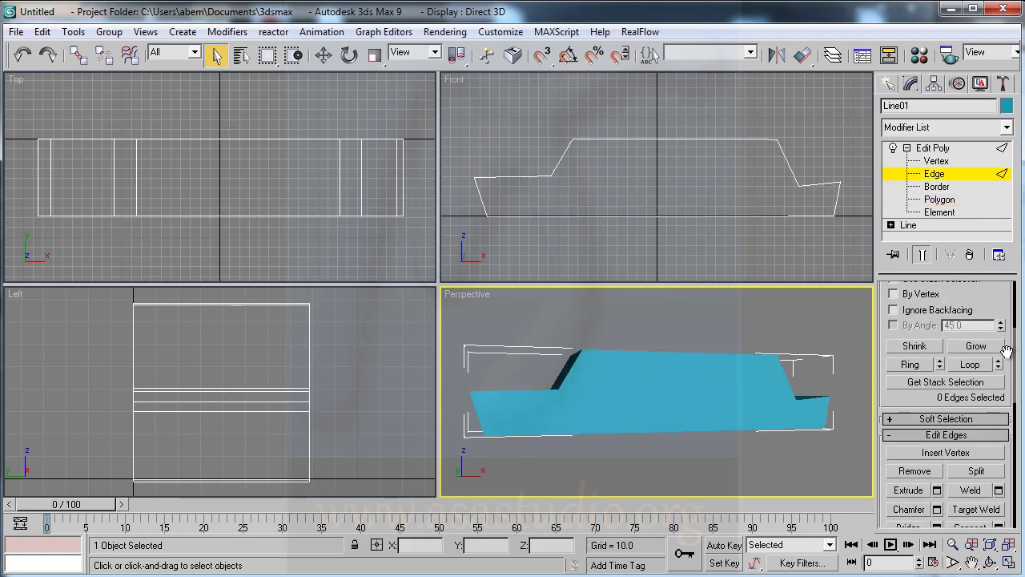
{"action": "scroll", "coordinate": [968, 360], "scroll_direction": "down", "scroll_amount": 2}
{"action": "scroll", "coordinate": [933, 456], "scroll_direction": "down", "scroll_amount": 2}
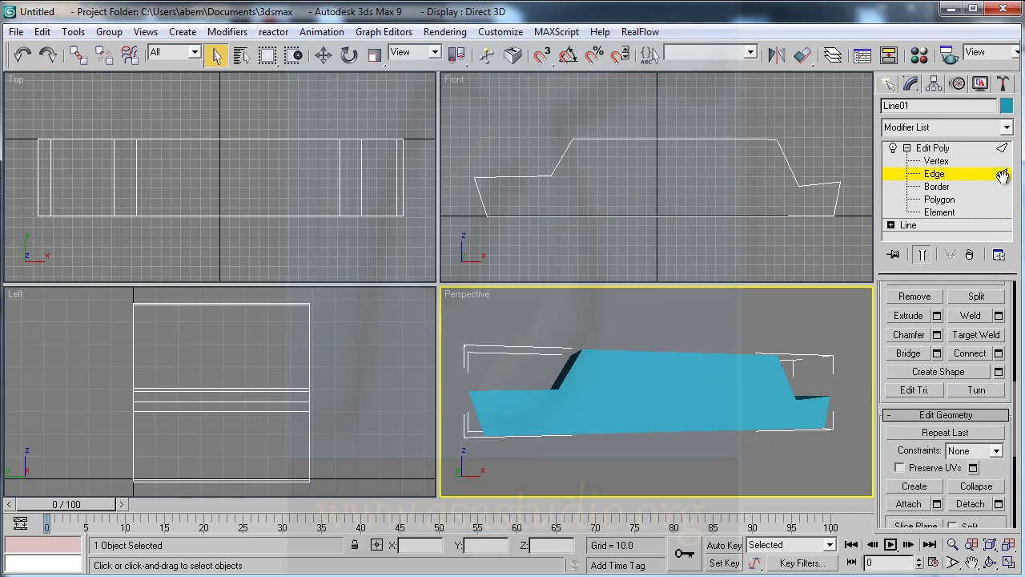
{"action": "left_click", "coordinate": [911, 486]}
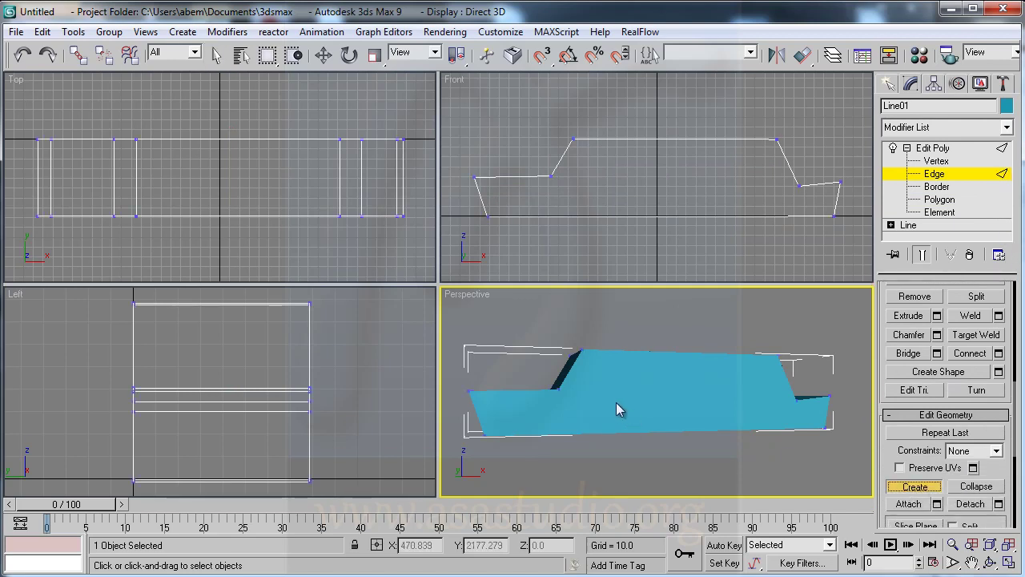
{"action": "left_click", "coordinate": [561, 392]}
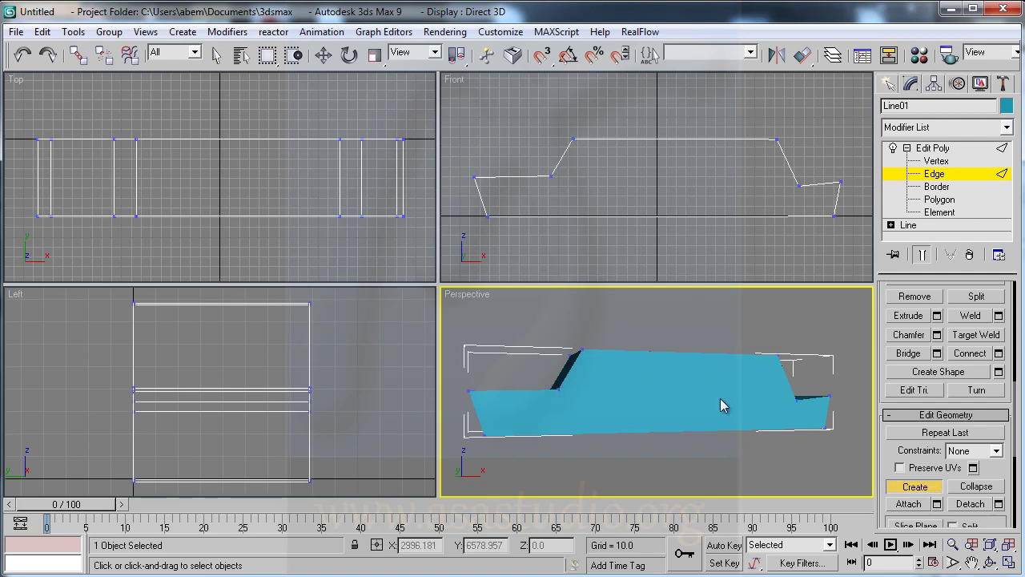
{"action": "left_click", "coordinate": [796, 399]}
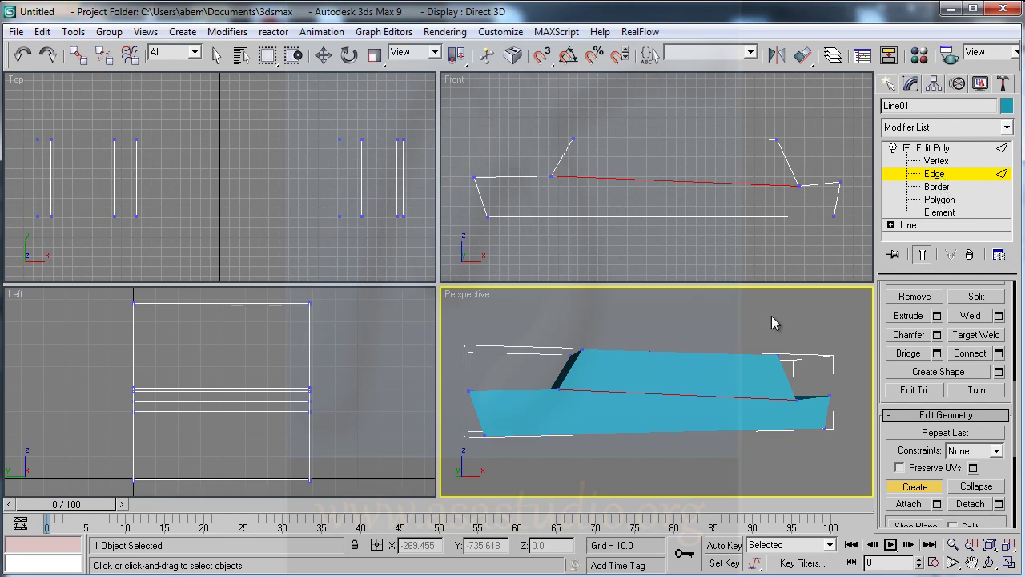
{"action": "left_click", "coordinate": [916, 487]}
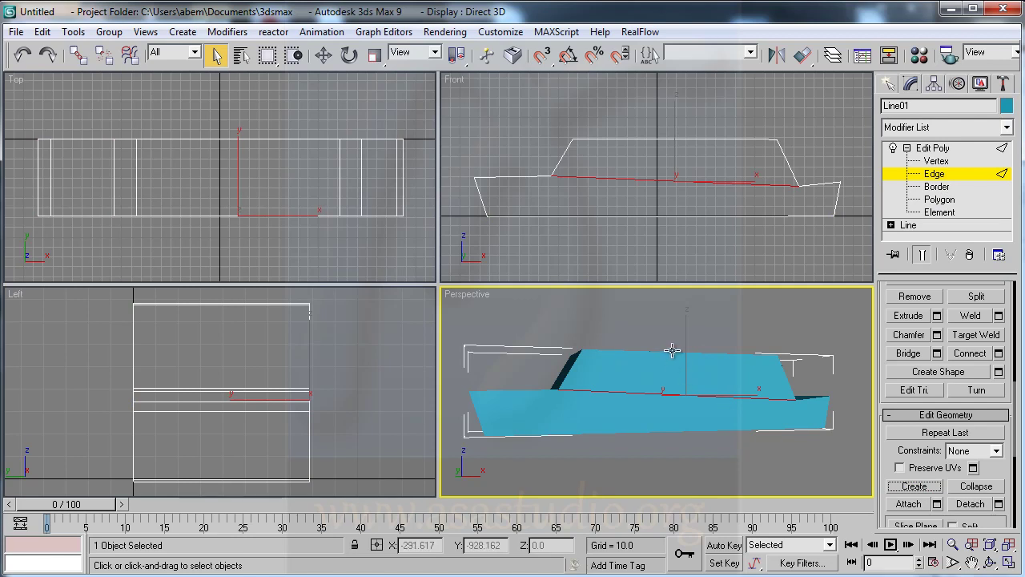
Connect the cabin-base and roof edges with 2 segments, splitting the side into three panels
{"action": "left_click", "coordinate": [672, 350], "text": "ctrl"}
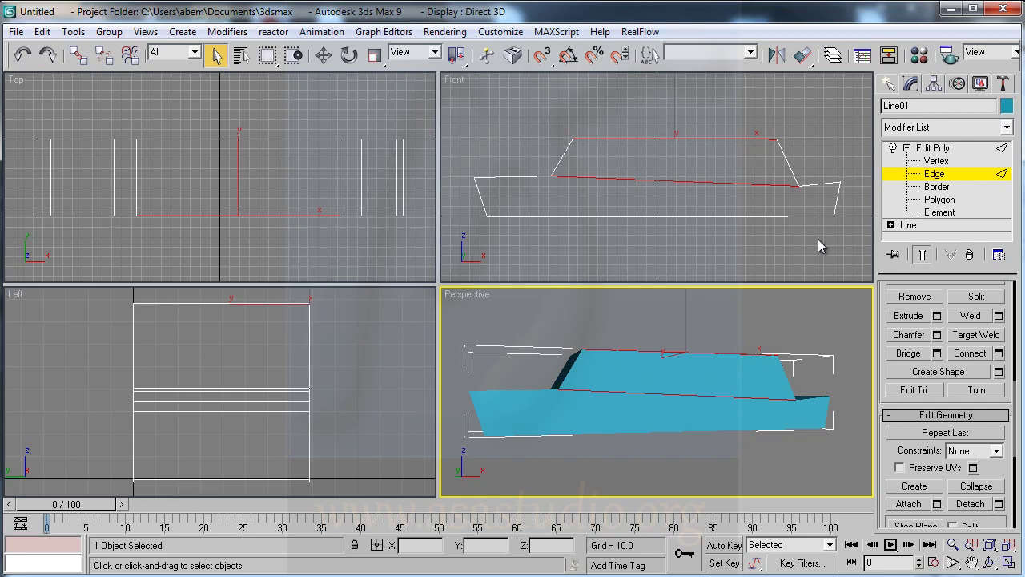
{"action": "left_click", "coordinate": [999, 353]}
{"action": "left_click", "coordinate": [730, 384]}
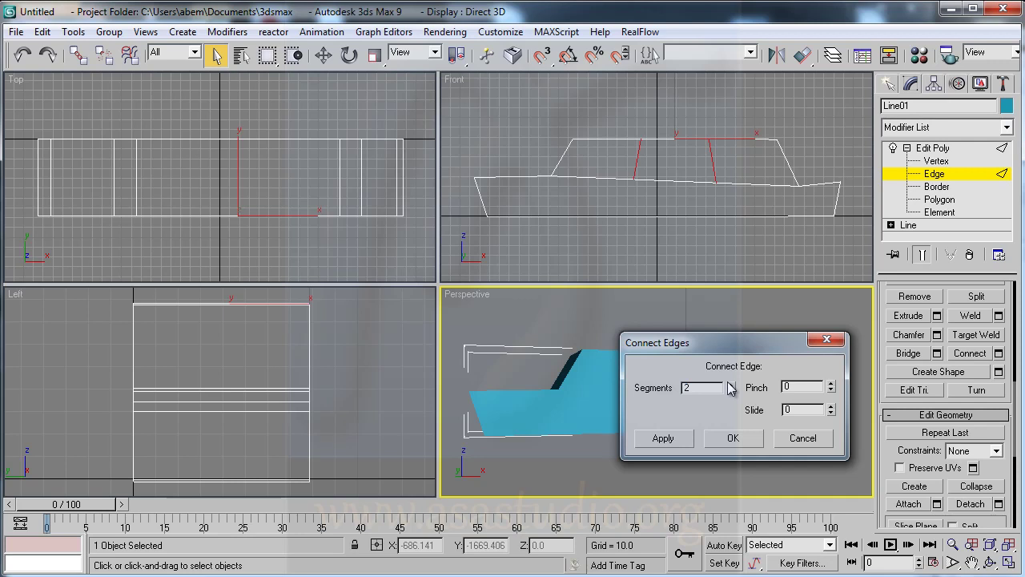
{"action": "left_click", "coordinate": [732, 438]}
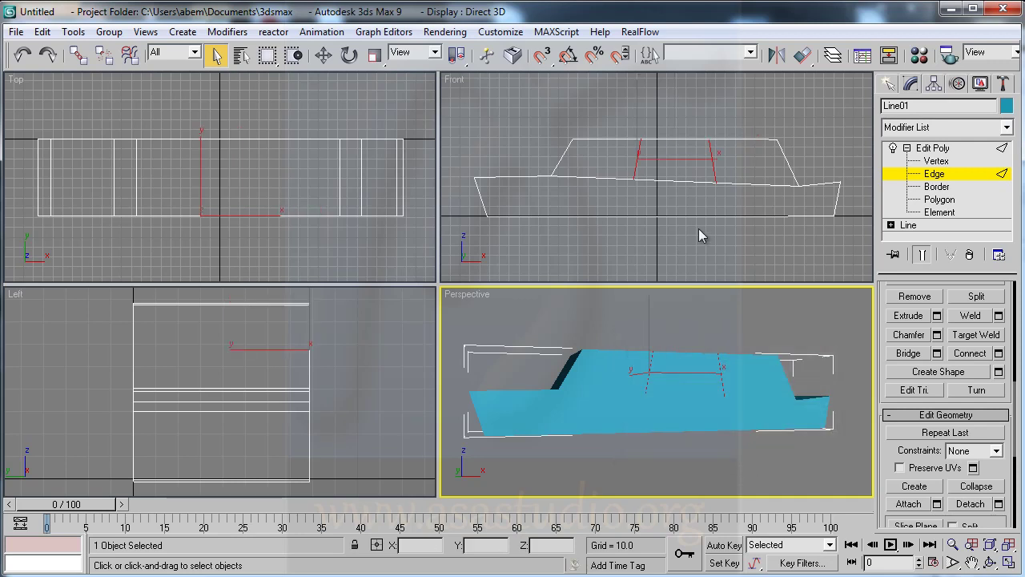
{"action": "left_click", "coordinate": [939, 199]}
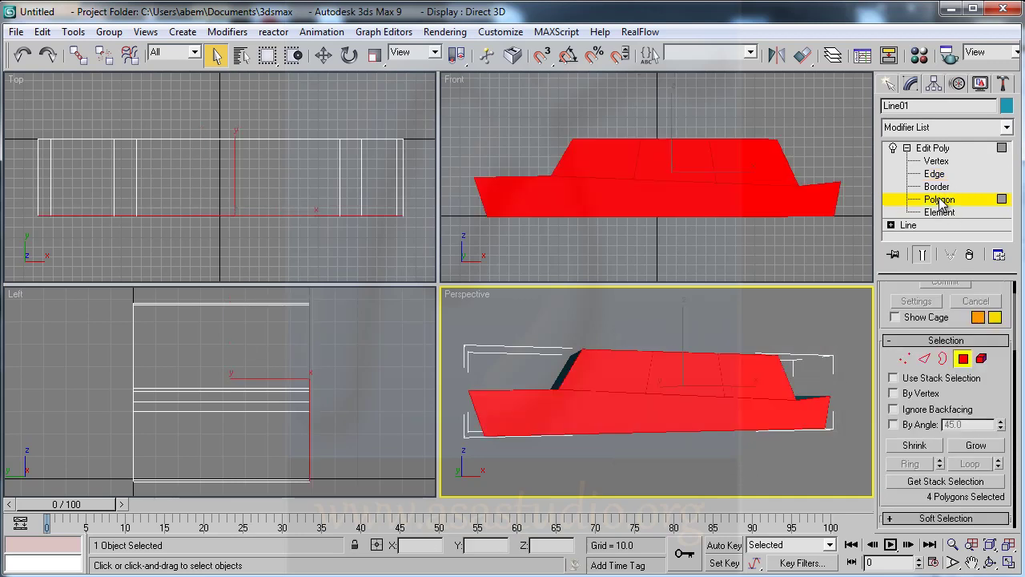
Select the three cabin side panels for beveling
{"action": "left_click", "coordinate": [746, 166]}
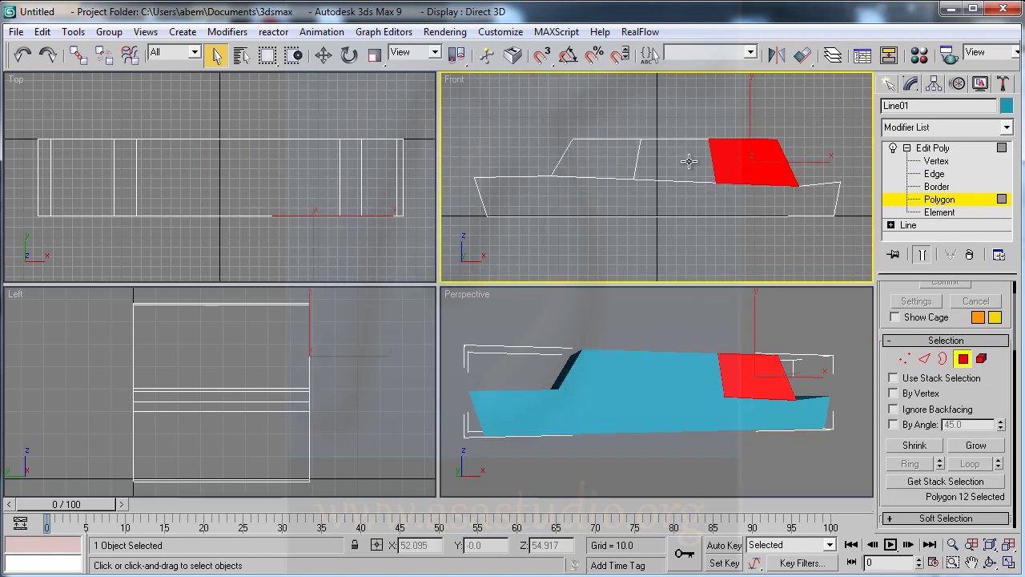
{"action": "left_click", "coordinate": [641, 160], "text": "ctrl"}
{"action": "left_click", "coordinate": [590, 157], "text": "ctrl"}
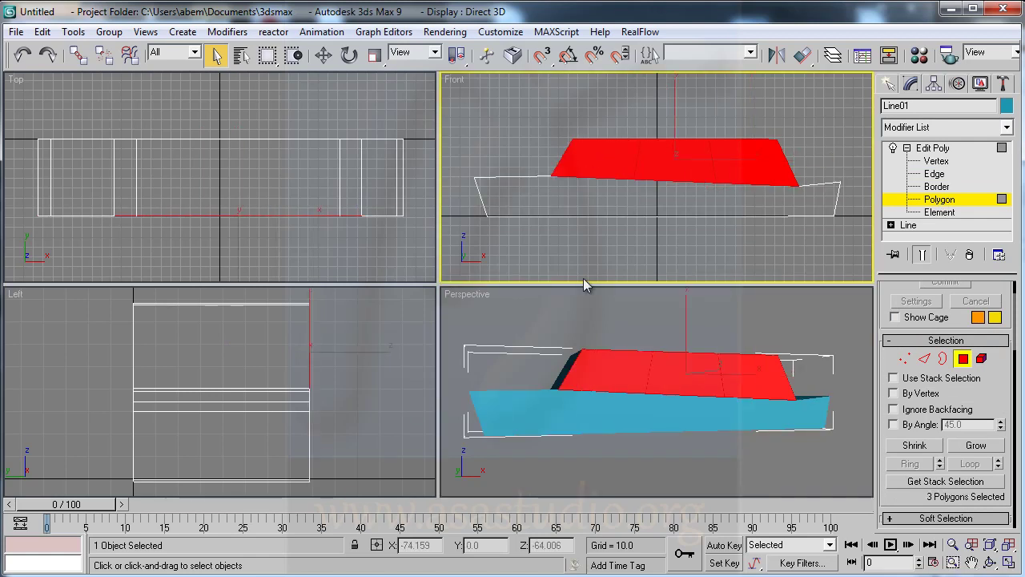
{"action": "left_click_drag", "start_coordinate": [1005, 405], "coordinate": [993, 247]}
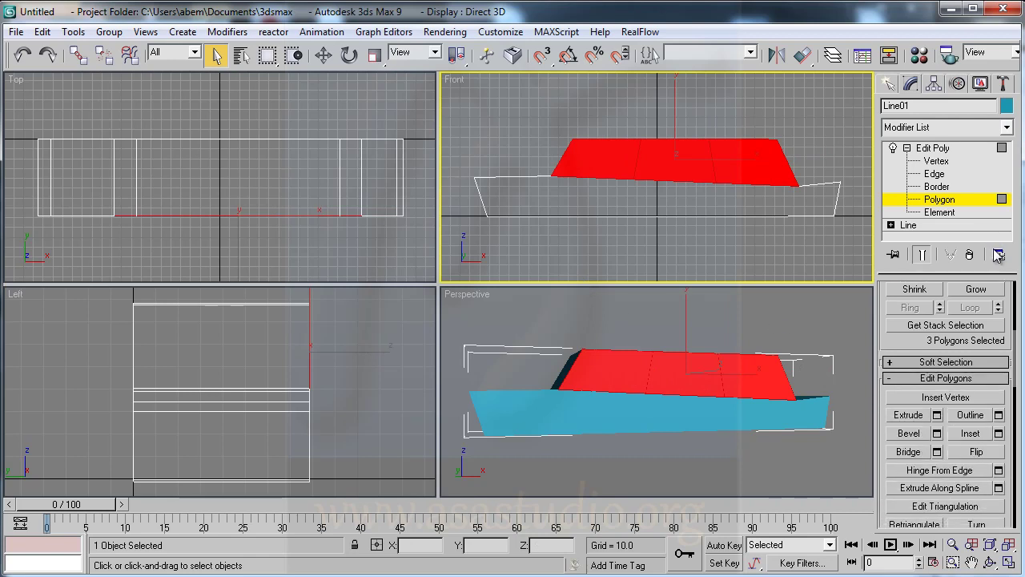
{"action": "left_click", "coordinate": [936, 433]}
Inset the panels by polygon with height 0 and outline -2, and apply
{"action": "left_click_drag", "start_coordinate": [759, 336], "coordinate": [288, 336]}
{"action": "double_click", "coordinate": [327, 377]}
{"action": "type", "text": "0"}
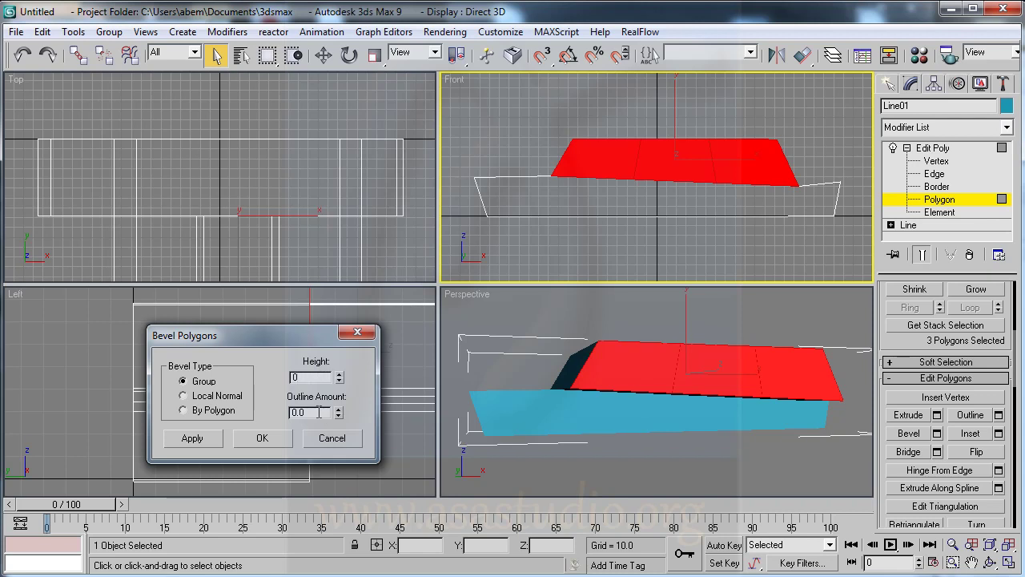
{"action": "left_click_drag", "start_coordinate": [339, 412], "coordinate": [350, 448]}
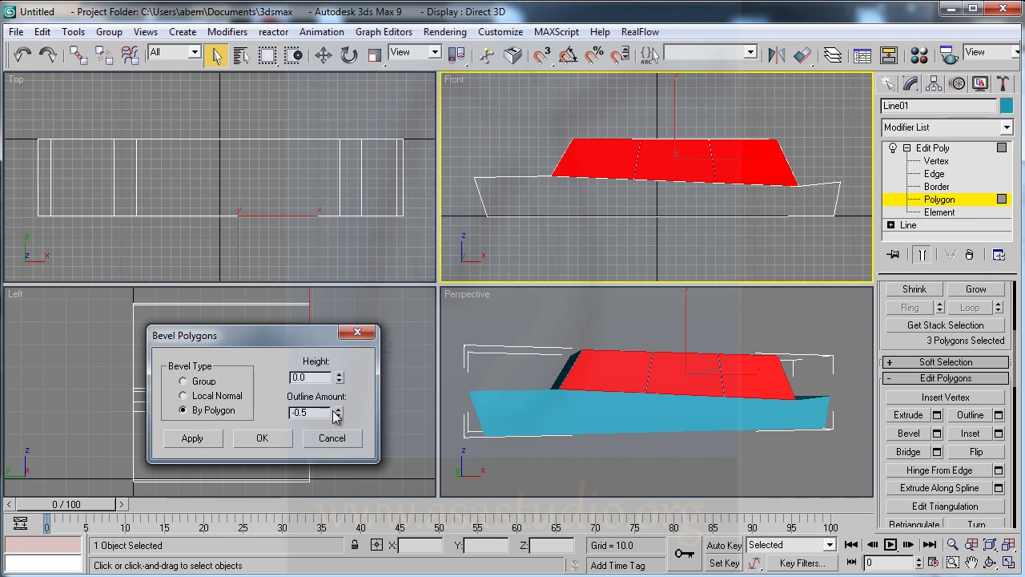
{"action": "left_click_drag", "start_coordinate": [340, 414], "coordinate": [340, 505]}
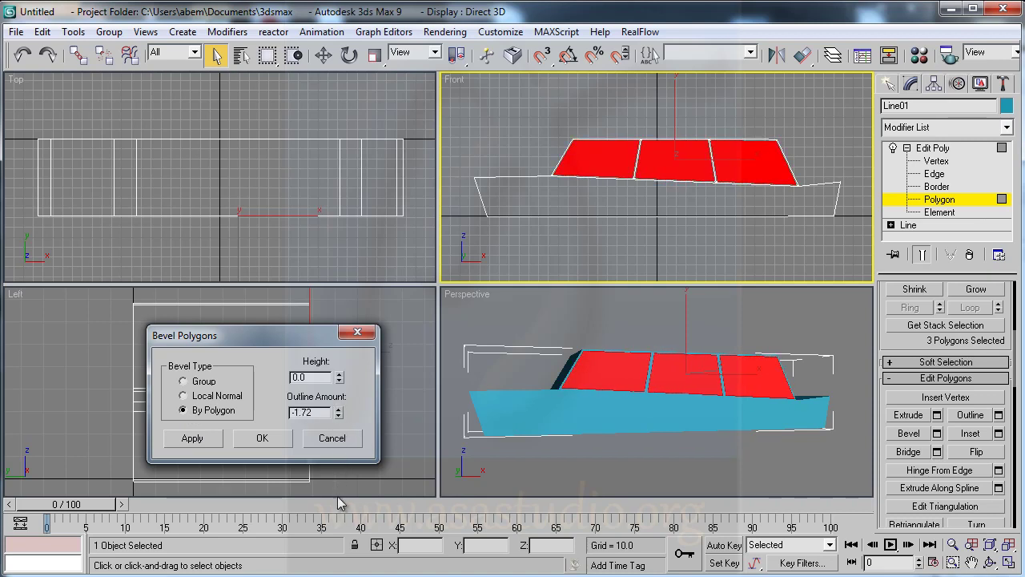
{"action": "left_click_drag", "start_coordinate": [295, 412], "coordinate": [341, 416]}
{"action": "type", "text": "-2"}
{"action": "left_click", "coordinate": [187, 437]}
Bevel the panels again with height 0.2 and outline 0, and confirm
{"action": "left_click_drag", "start_coordinate": [311, 413], "coordinate": [264, 418]}
{"action": "type", "text": "0"}
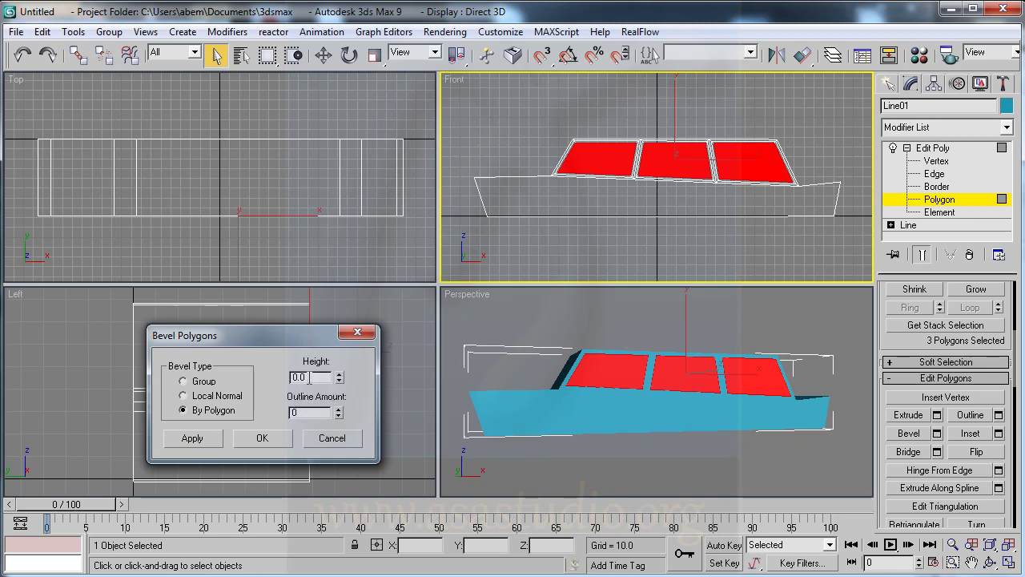
{"action": "double_click", "coordinate": [319, 382]}
{"action": "type", "text": "0.2"}
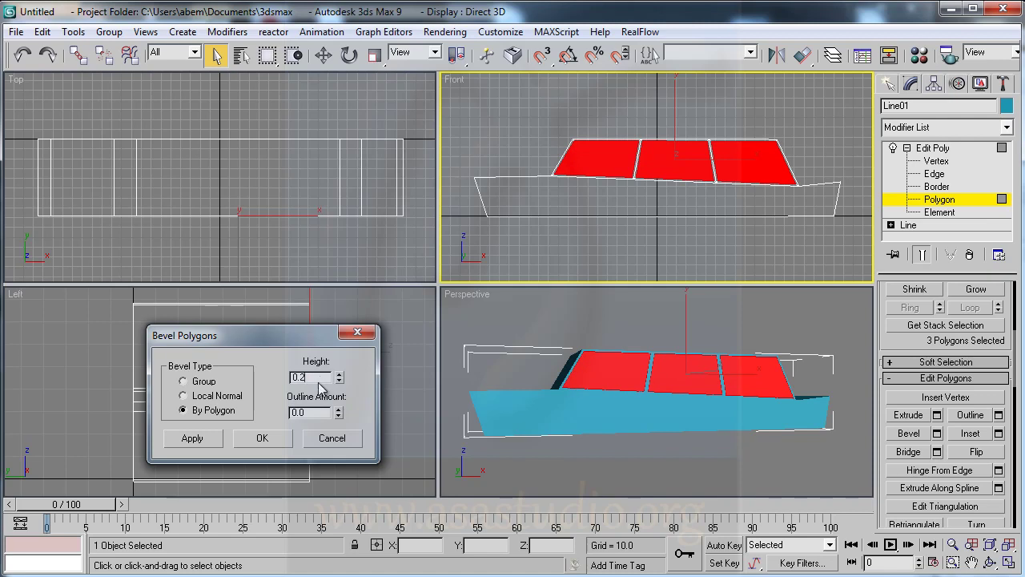
{"action": "left_click", "coordinate": [321, 412]}
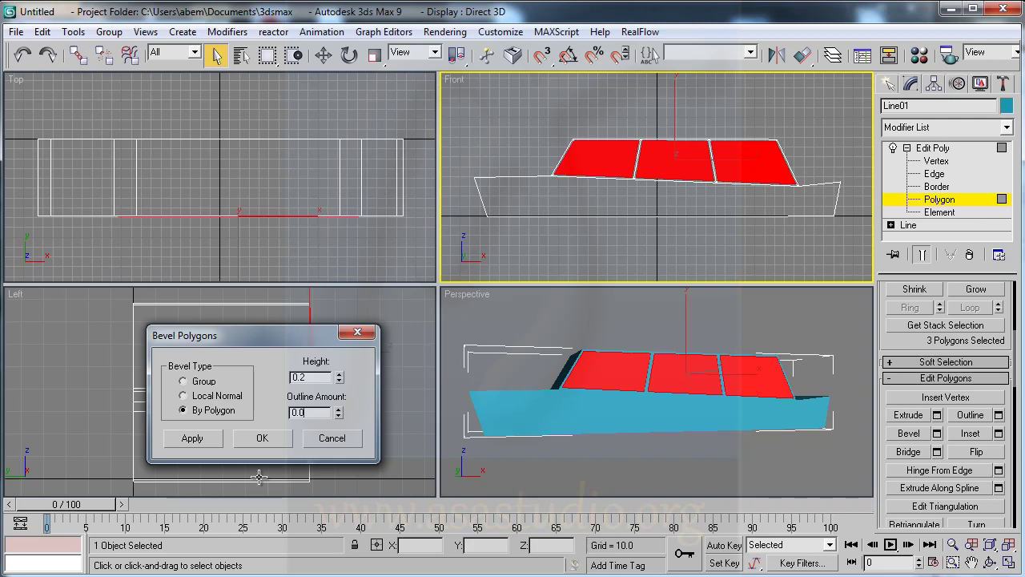
{"action": "left_click", "coordinate": [264, 439]}
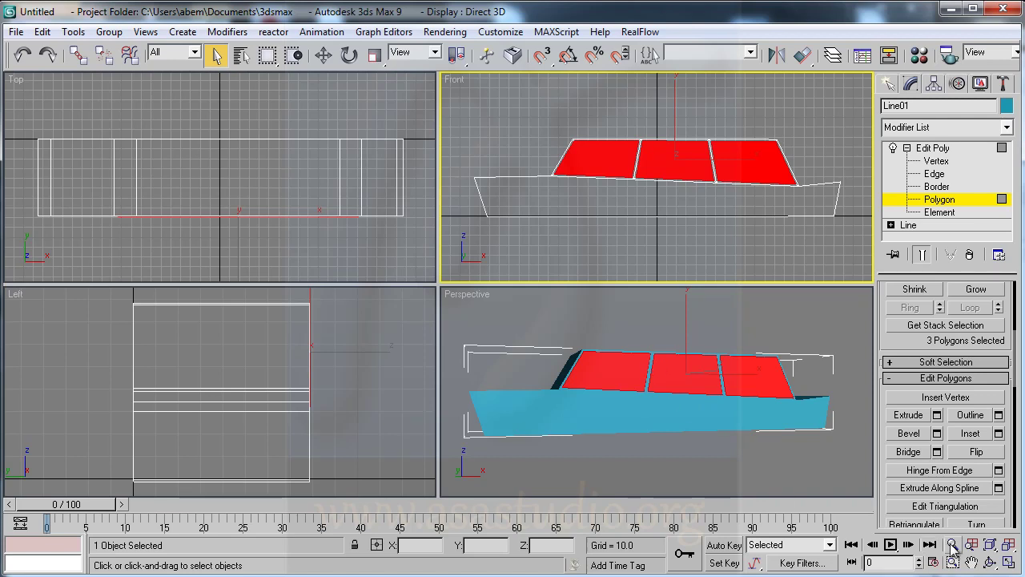
Orbit around the car and select the windshield and rear window faces for beveling
{"action": "left_click", "coordinate": [990, 563]}
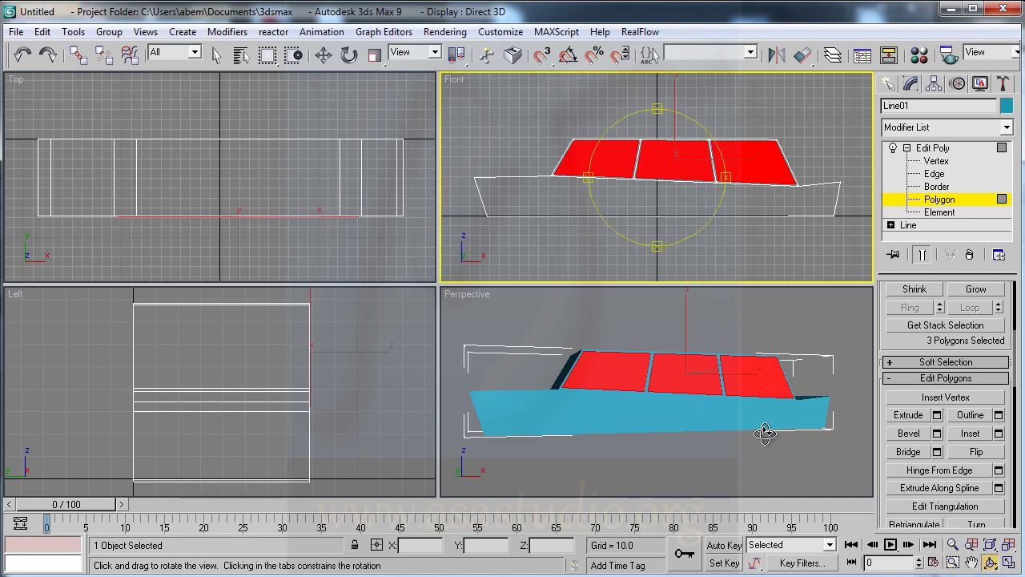
{"action": "left_click", "coordinate": [622, 371]}
{"action": "left_click_drag", "start_coordinate": [623, 371], "coordinate": [734, 394]}
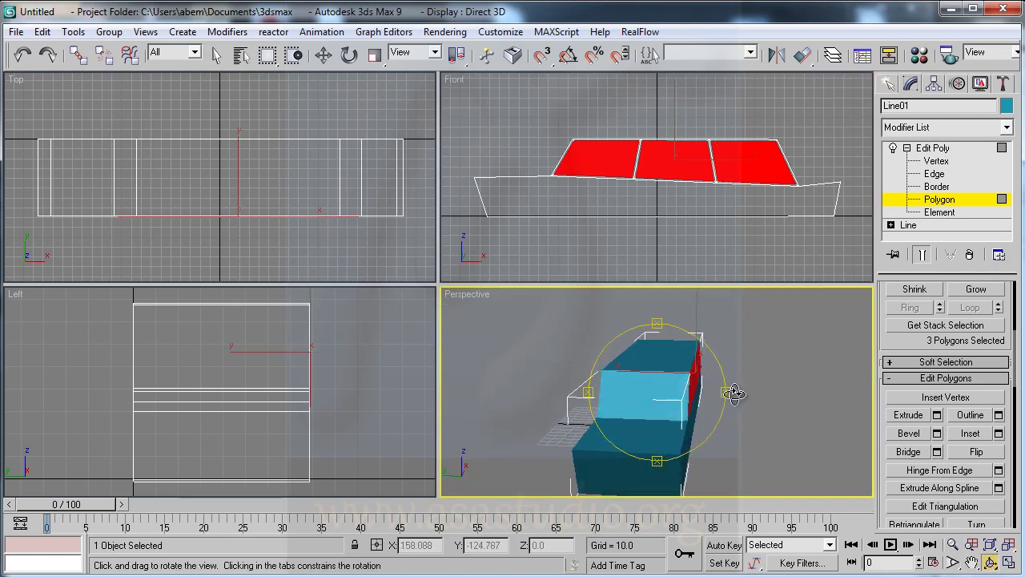
{"action": "key", "text": "q"}
{"action": "left_click", "coordinate": [641, 398]}
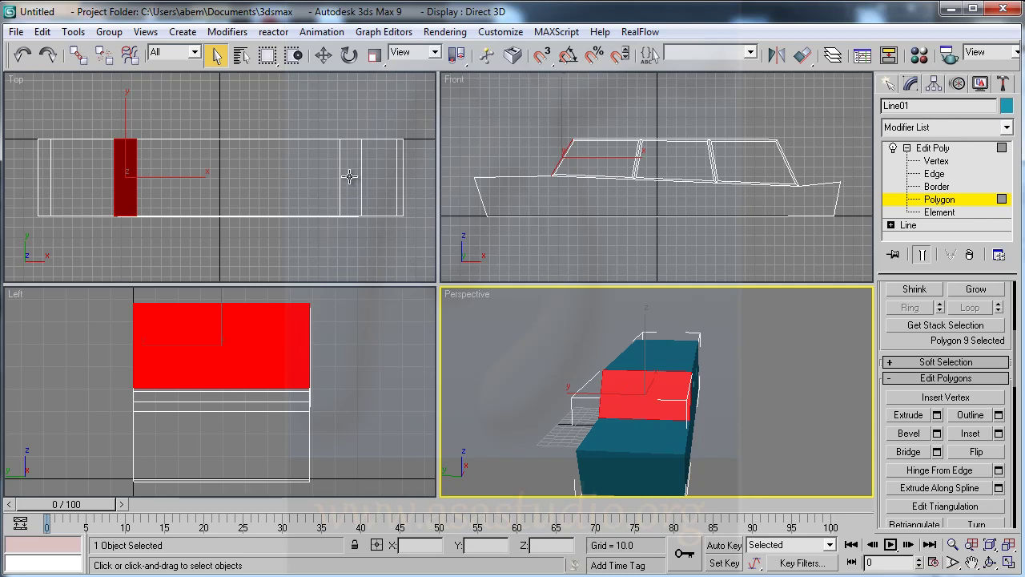
{"action": "left_click", "coordinate": [349, 176], "text": "ctrl"}
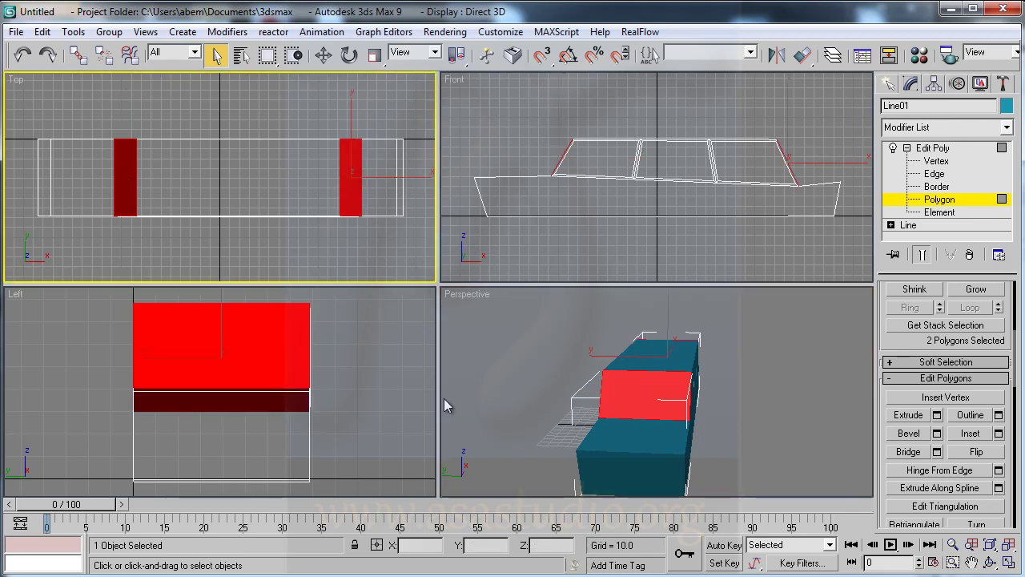
{"action": "left_click", "coordinate": [990, 562]}
{"action": "mouse_move", "coordinate": [705, 411]}
{"action": "left_mouse_down"}
{"action": "mouse_move", "coordinate": [606, 407]}
{"action": "mouse_move", "coordinate": [484, 356]}
{"action": "mouse_move", "coordinate": [421, 393]}
{"action": "mouse_move", "coordinate": [481, 368]}
{"action": "mouse_move", "coordinate": [759, 406]}
{"action": "mouse_move", "coordinate": [801, 384]}
{"action": "mouse_move", "coordinate": [787, 411]}
{"action": "mouse_move", "coordinate": [521, 392]}
{"action": "mouse_move", "coordinate": [552, 417]}
{"action": "left_mouse_up"}
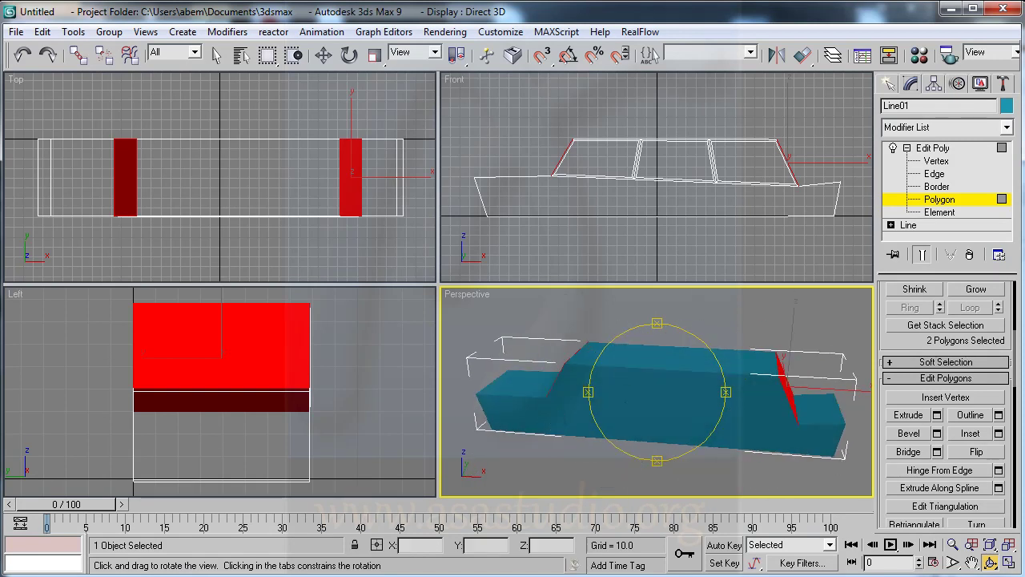
{"action": "left_click", "coordinate": [937, 432]}
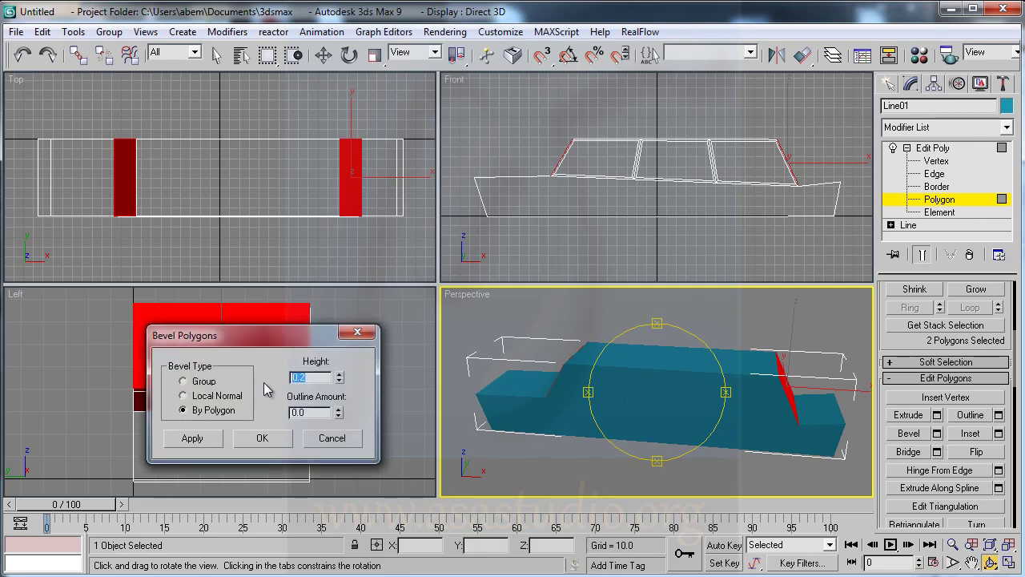
Inset the windshield and rear window with a -2 outline and apply
{"action": "type", "text": "0"}
{"action": "key", "text": "Tab"}
{"action": "type", "text": "-"}
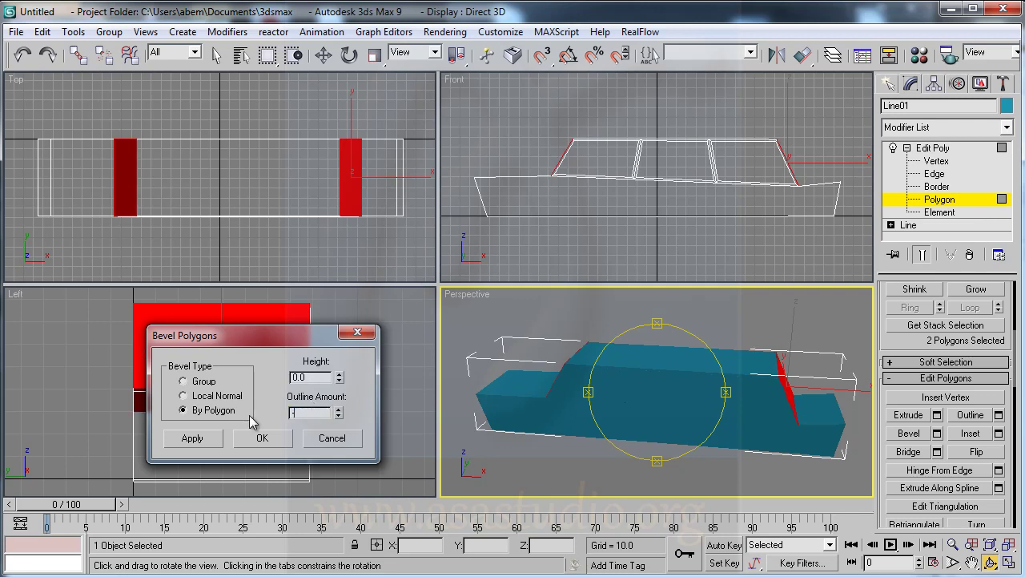
{"action": "type", "text": "2"}
{"action": "left_click", "coordinate": [193, 439]}
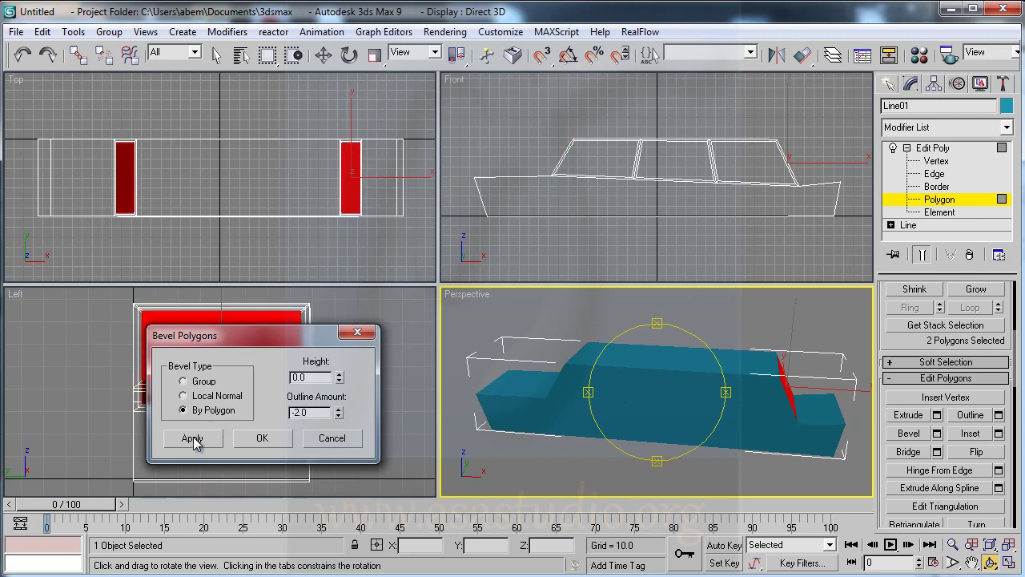
Sink both windows 0.2 units into the body with outline 0 and confirm
{"action": "type", "text": "0"}
{"action": "left_click", "coordinate": [309, 376]}
{"action": "type", "text": "-"}
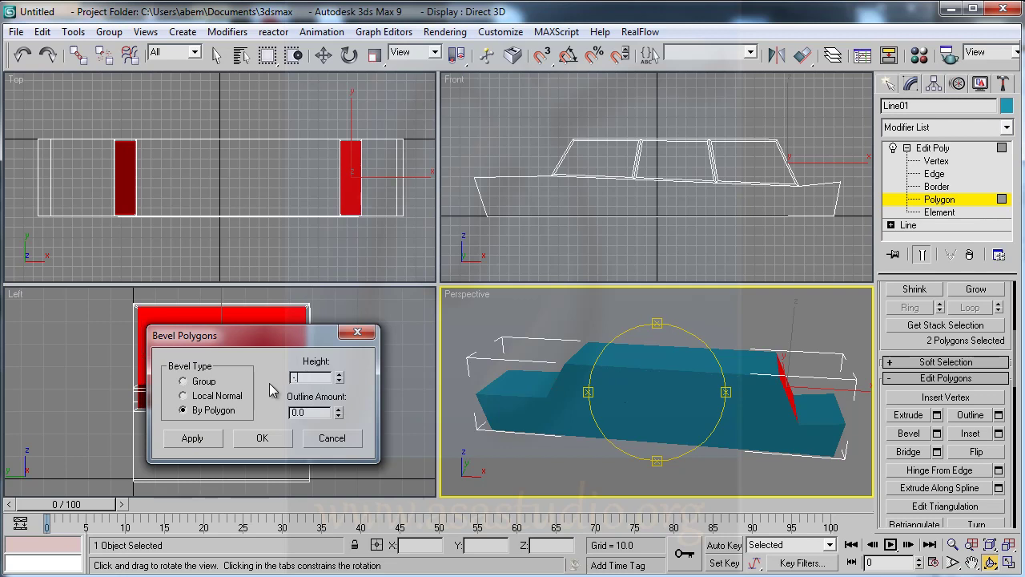
{"action": "type", "text": "0.2"}
{"action": "left_click", "coordinate": [265, 435]}
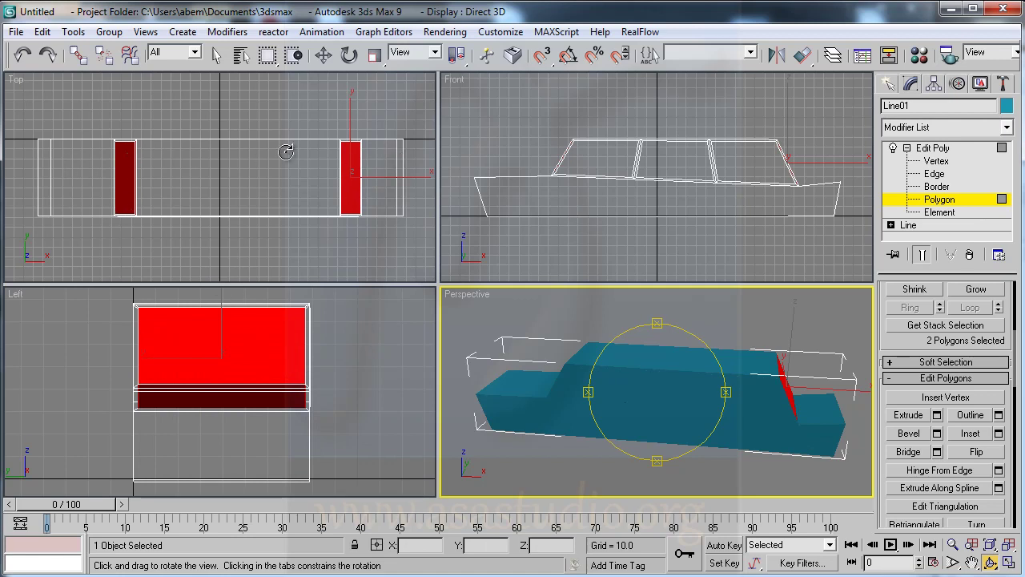
{"action": "right_click", "coordinate": [610, 167]}
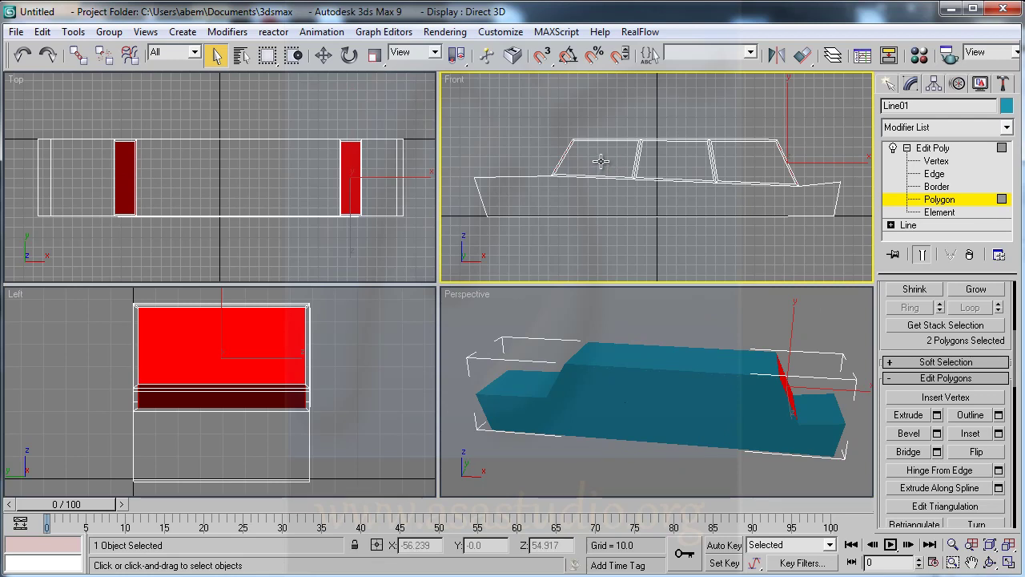
Select the three side window polygons and assign the window faces material ID 2
{"action": "left_click", "coordinate": [600, 158], "text": "ctrl"}
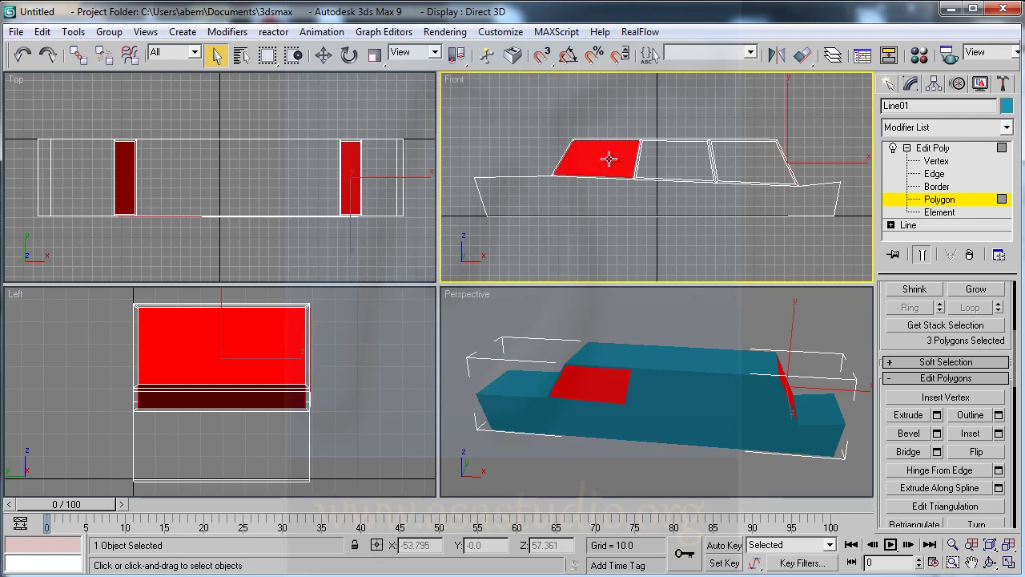
{"action": "left_click", "coordinate": [672, 164], "text": "ctrl"}
{"action": "left_click", "coordinate": [743, 161], "text": "ctrl"}
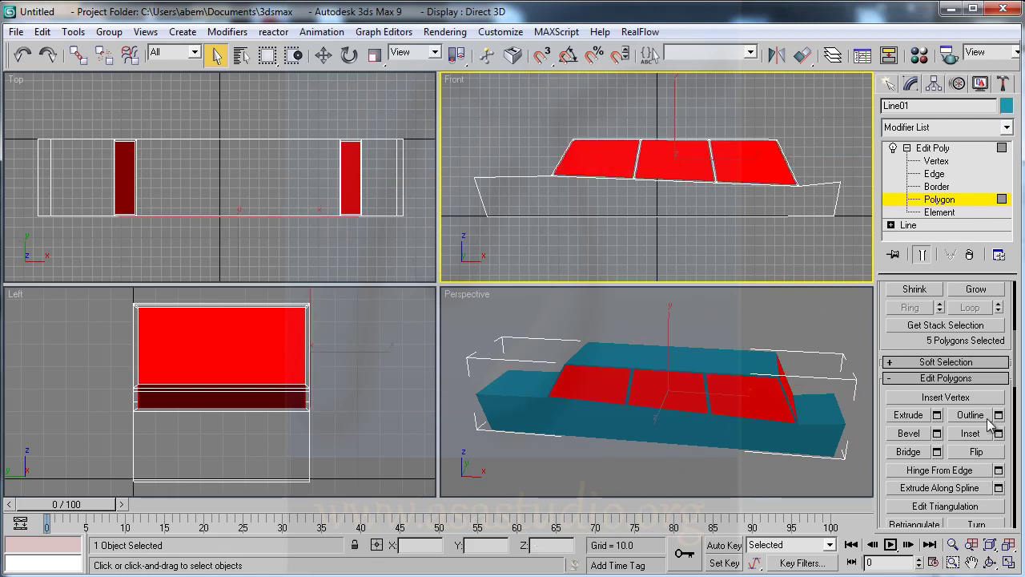
{"action": "left_click_drag", "start_coordinate": [1008, 454], "coordinate": [1009, 416]}
{"action": "scroll", "coordinate": [1009, 416], "scroll_direction": "down", "scroll_amount": 3}
{"action": "scroll", "coordinate": [1009, 416], "scroll_direction": "down", "scroll_amount": 1}
{"action": "scroll", "coordinate": [1009, 416], "scroll_direction": "down", "scroll_amount": 2}
{"action": "left_click_drag", "start_coordinate": [1001, 457], "coordinate": [1008, 202]}
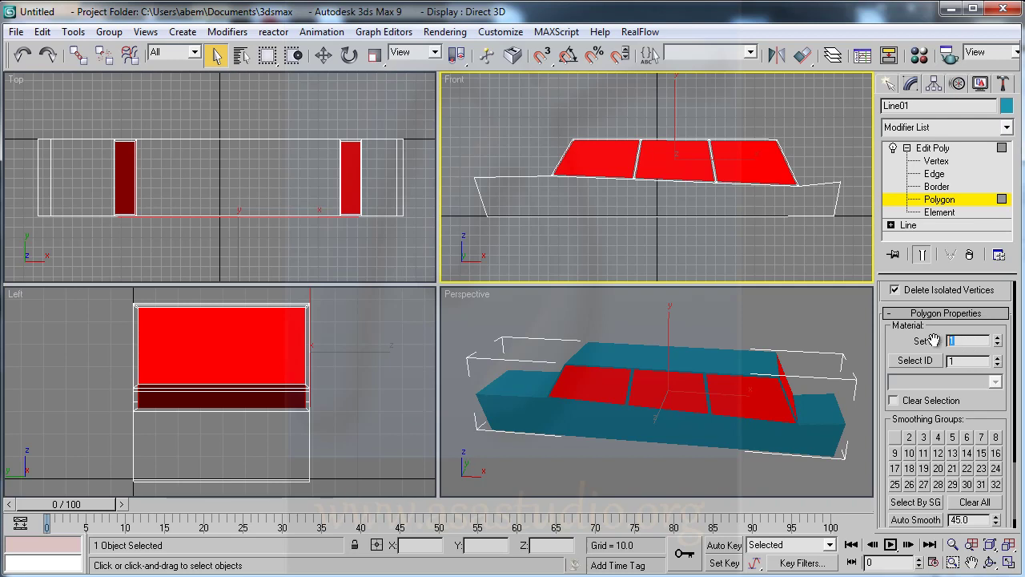
{"action": "key", "text": "Return"}
{"action": "mouse_move", "coordinate": [448, 97]}
{"action": "left_mouse_down"}
{"action": "mouse_move", "coordinate": [799, 184]}
{"action": "mouse_move", "coordinate": [865, 273]}
{"action": "left_mouse_up"}
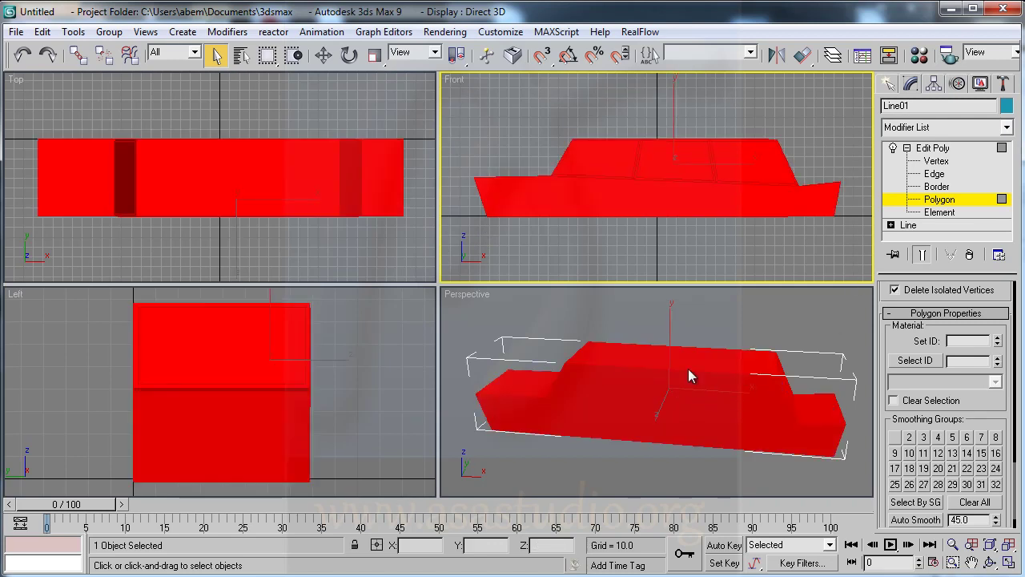
Select all car polygons, then deselect the three side window polygons
{"action": "right_click", "coordinate": [350, 179]}
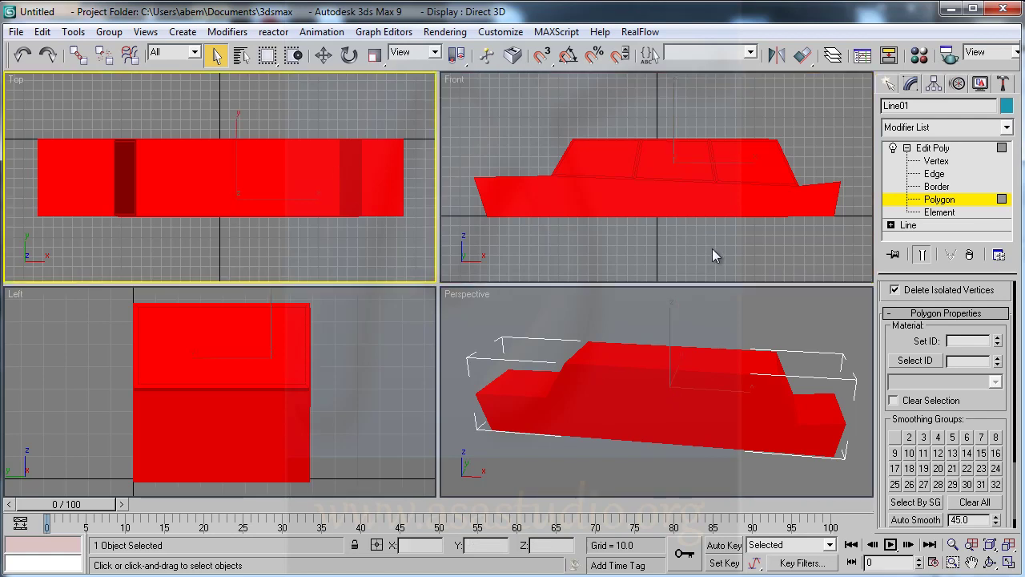
{"action": "left_click", "coordinate": [600, 388]}
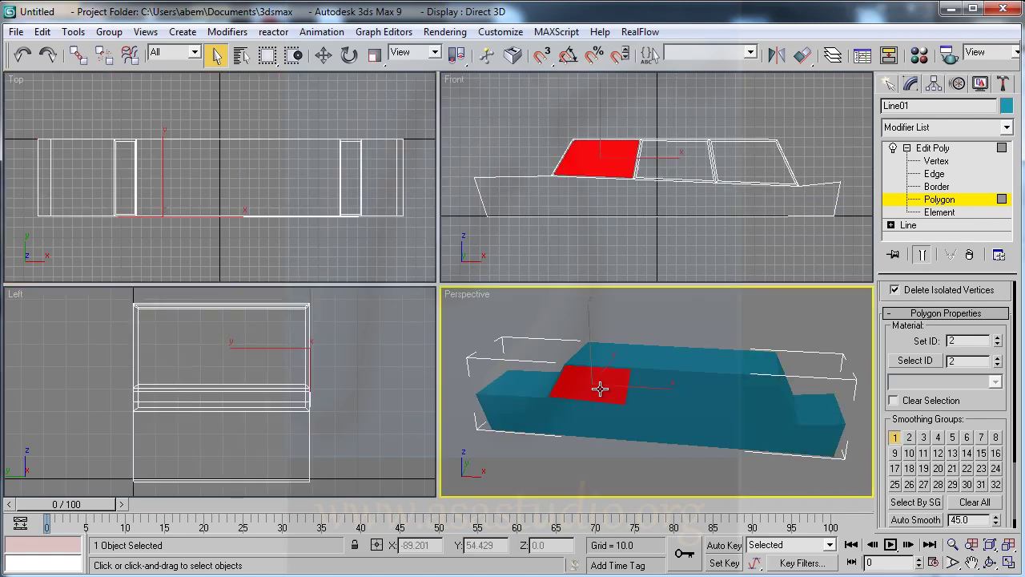
{"action": "left_click", "coordinate": [657, 385], "text": "ctrl"}
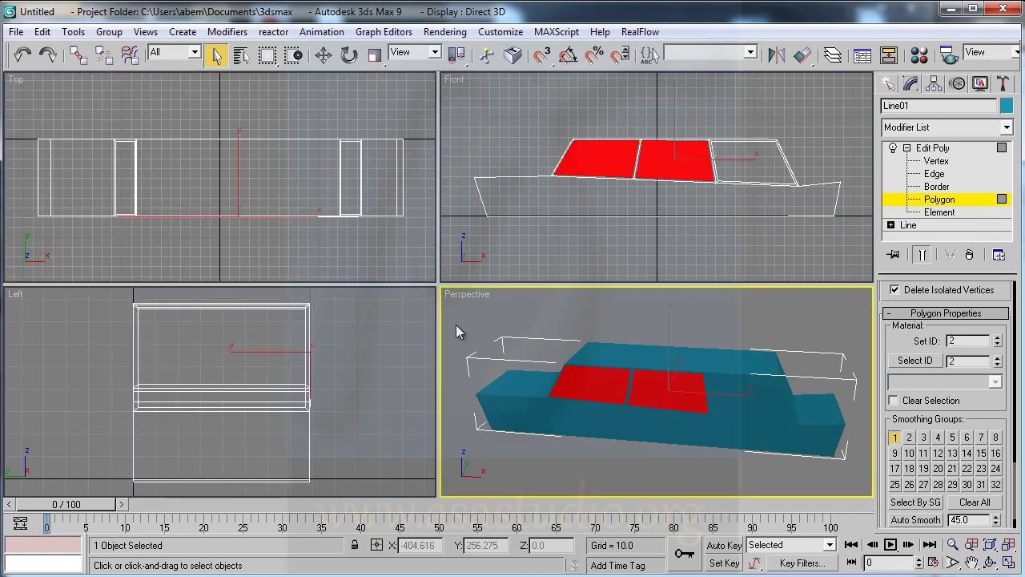
{"action": "right_click", "coordinate": [455, 101]}
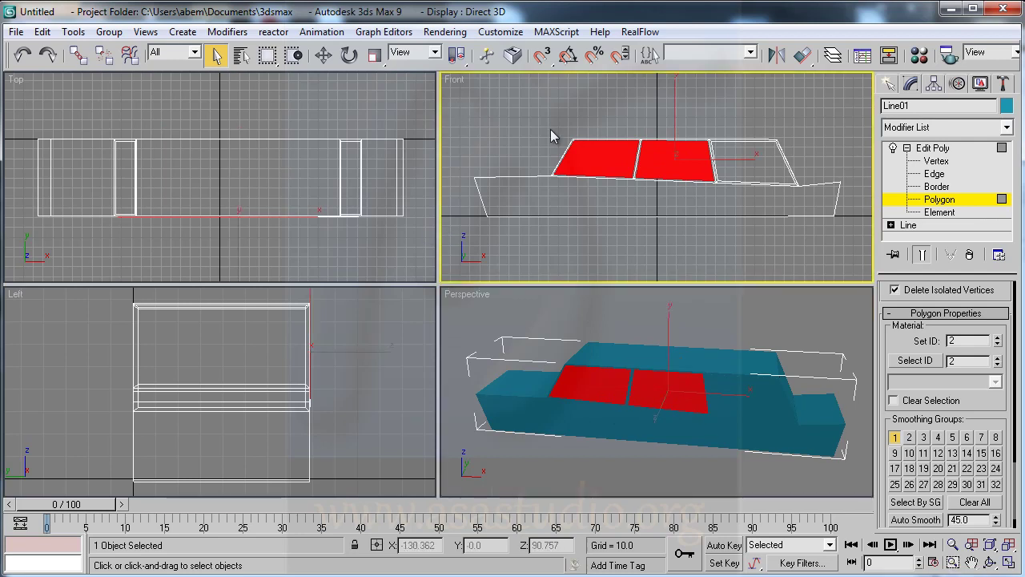
{"action": "key", "text": "ctrl+a"}
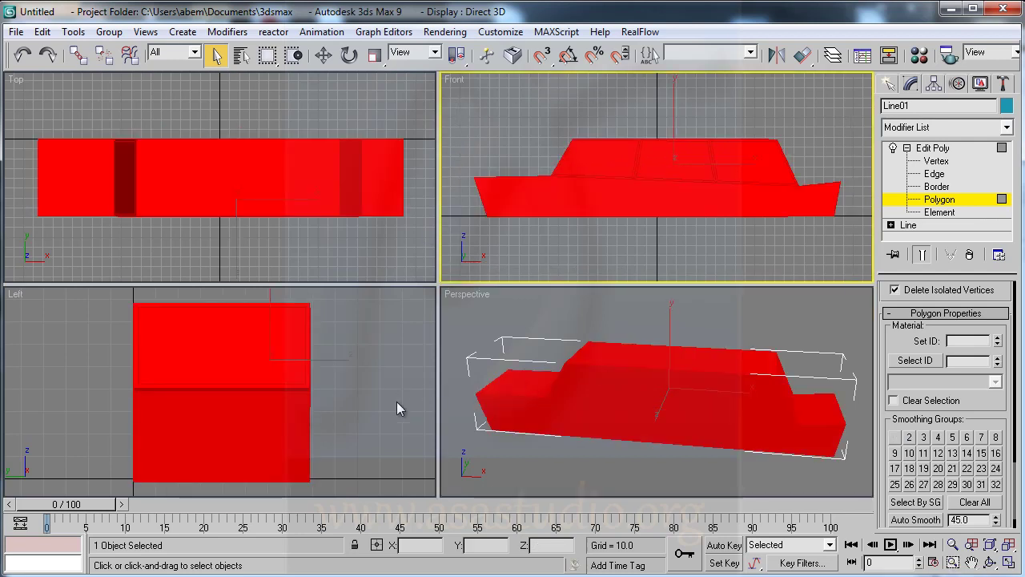
{"action": "left_click", "coordinate": [594, 384], "text": "alt"}
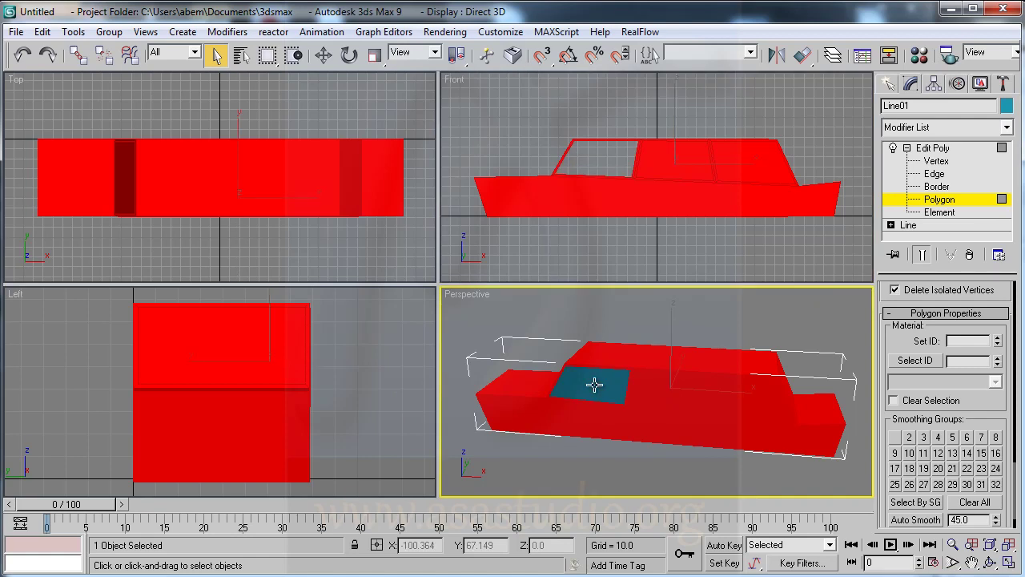
{"action": "left_click", "coordinate": [656, 384], "text": "alt"}
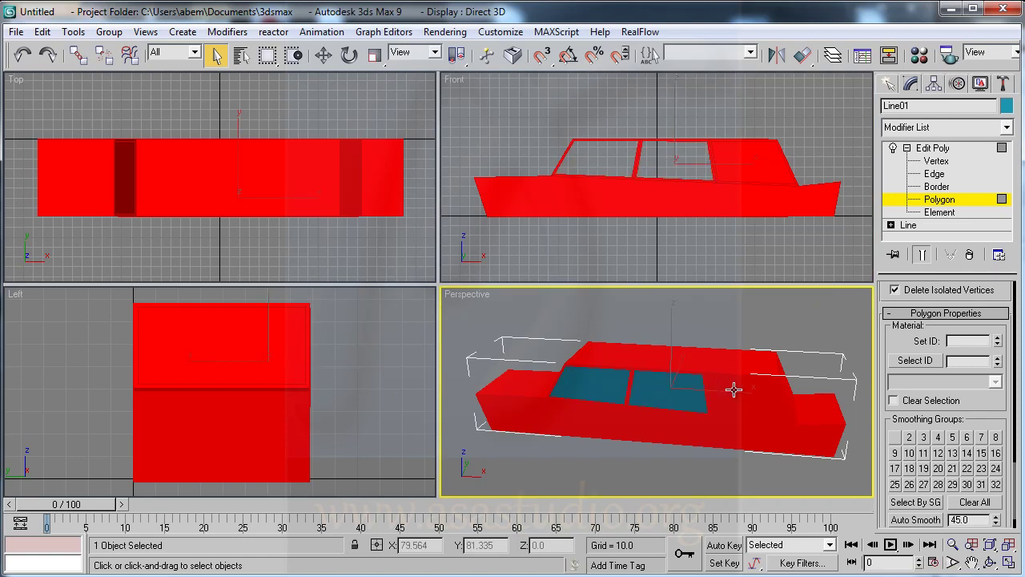
{"action": "left_click", "coordinate": [732, 389], "text": "alt"}
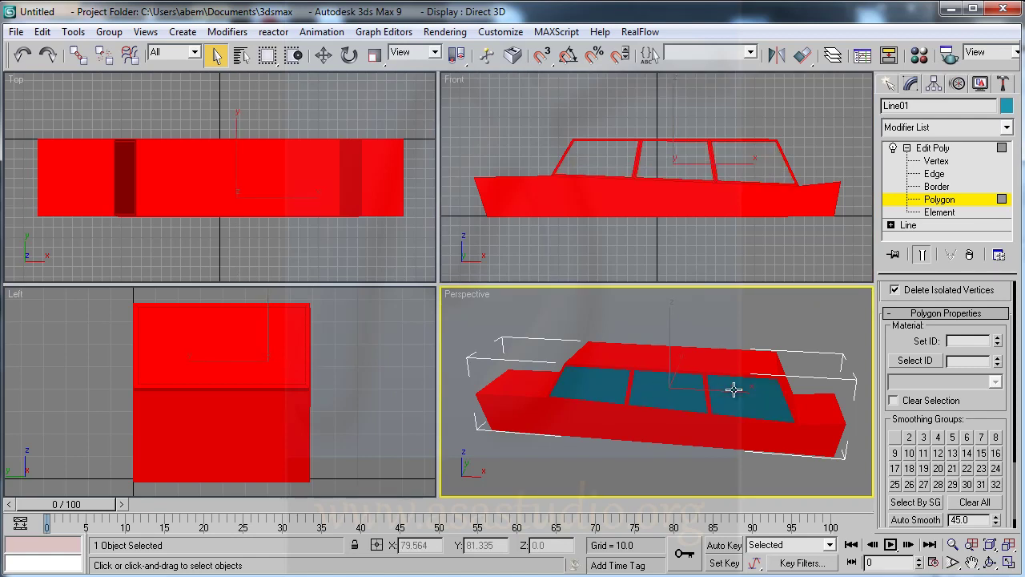
Deselect the windshield and rear window, then set the remaining body polygons to material ID 1
{"action": "left_click", "coordinate": [990, 563]}
{"action": "mouse_move", "coordinate": [649, 414]}
{"action": "left_mouse_down"}
{"action": "mouse_move", "coordinate": [689, 414]}
{"action": "mouse_move", "coordinate": [723, 393]}
{"action": "mouse_move", "coordinate": [743, 402]}
{"action": "left_mouse_up"}
{"action": "right_click", "coordinate": [641, 396]}
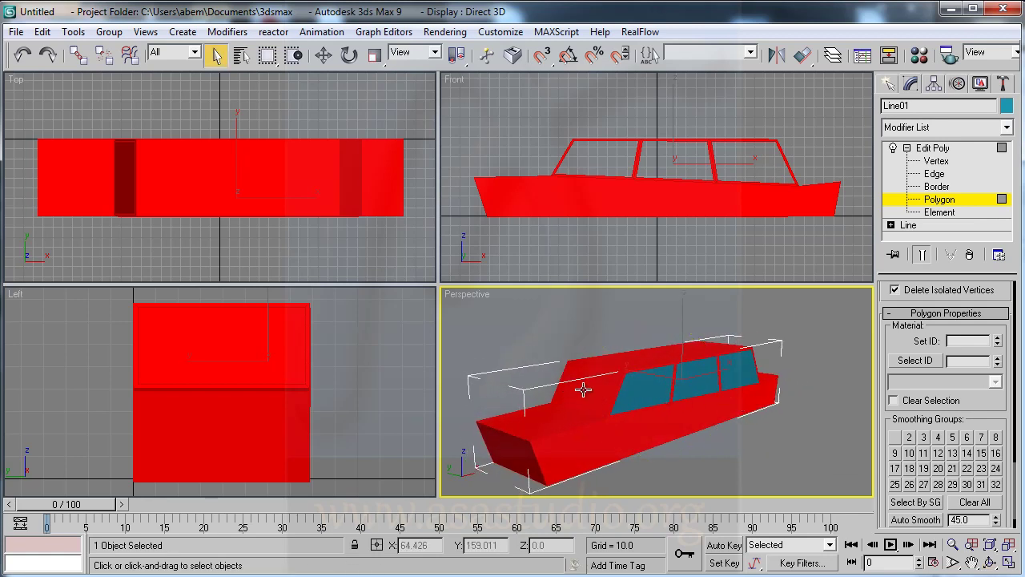
{"action": "left_click", "coordinate": [590, 390]}
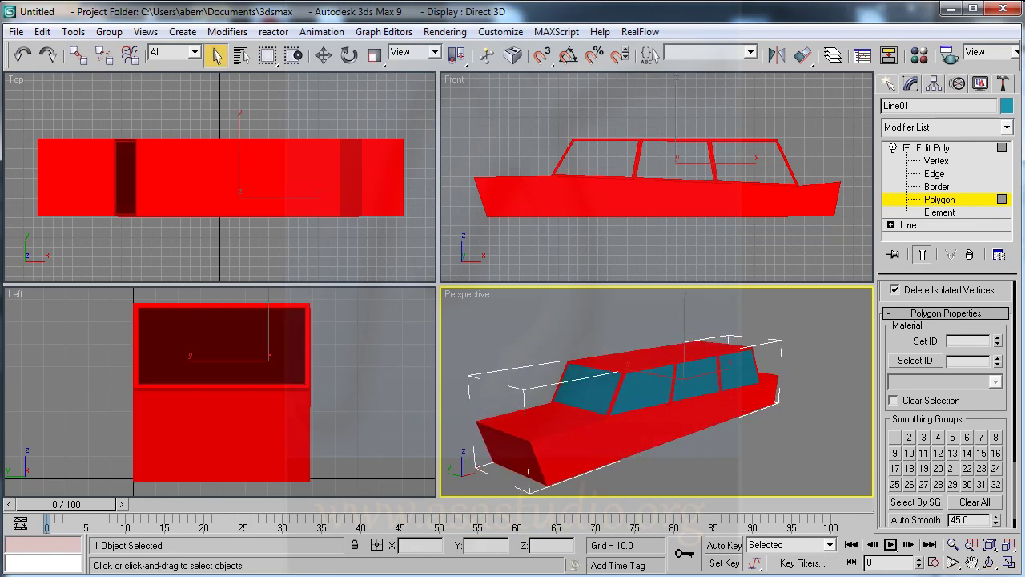
{"action": "left_click", "coordinate": [990, 563]}
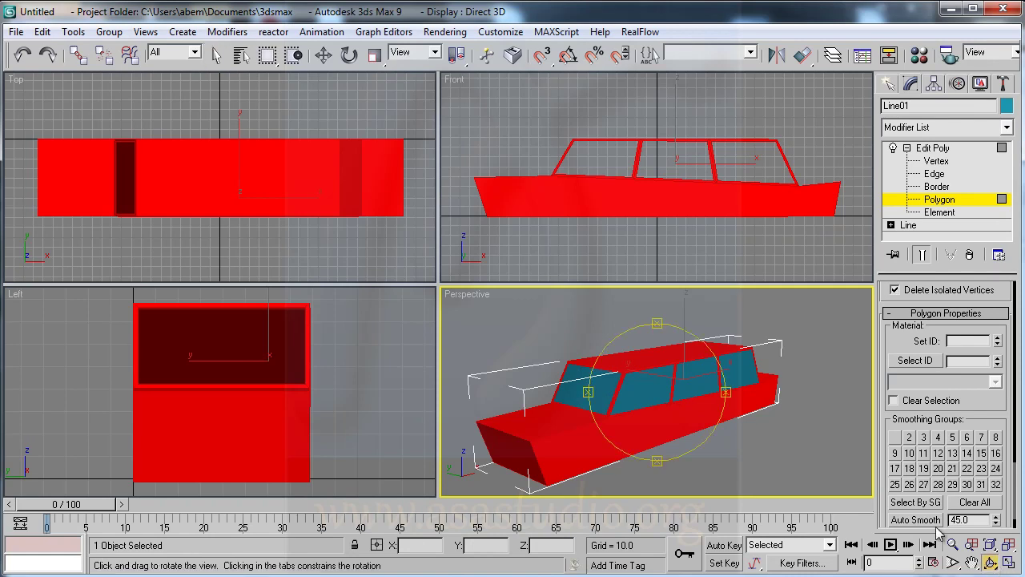
{"action": "left_click_drag", "start_coordinate": [705, 380], "coordinate": [521, 373]}
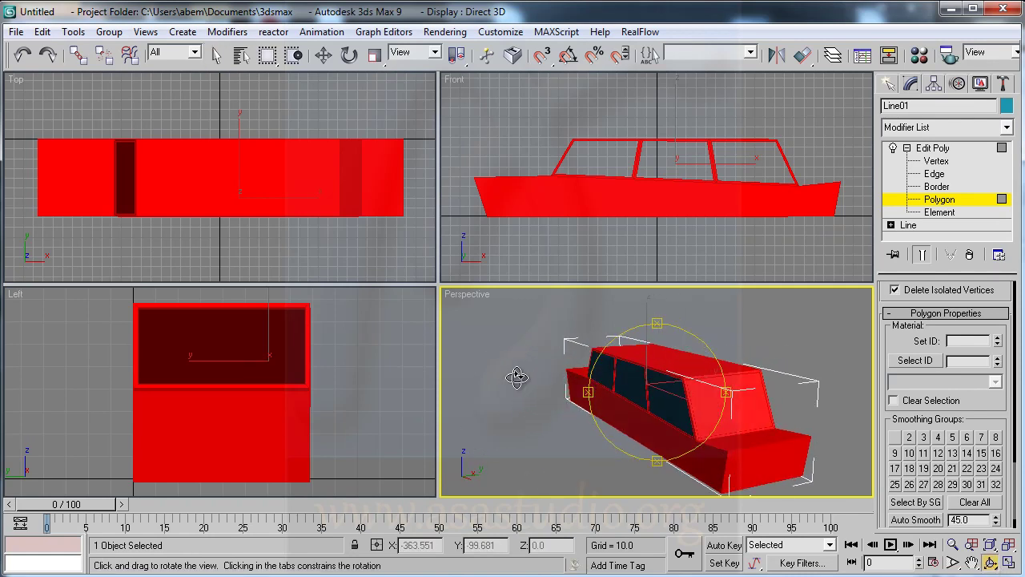
{"action": "right_click", "coordinate": [630, 400]}
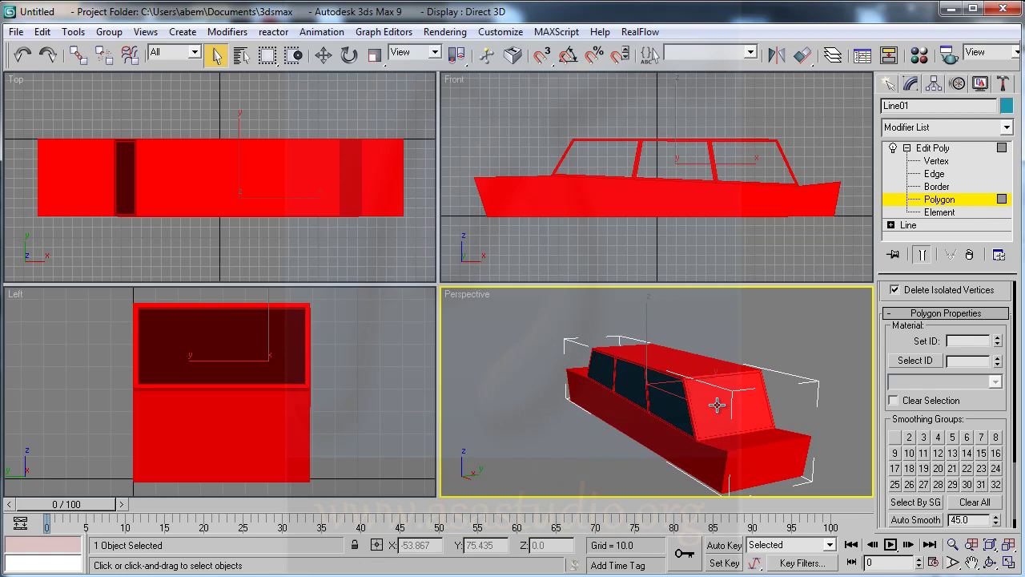
{"action": "left_click", "coordinate": [717, 405]}
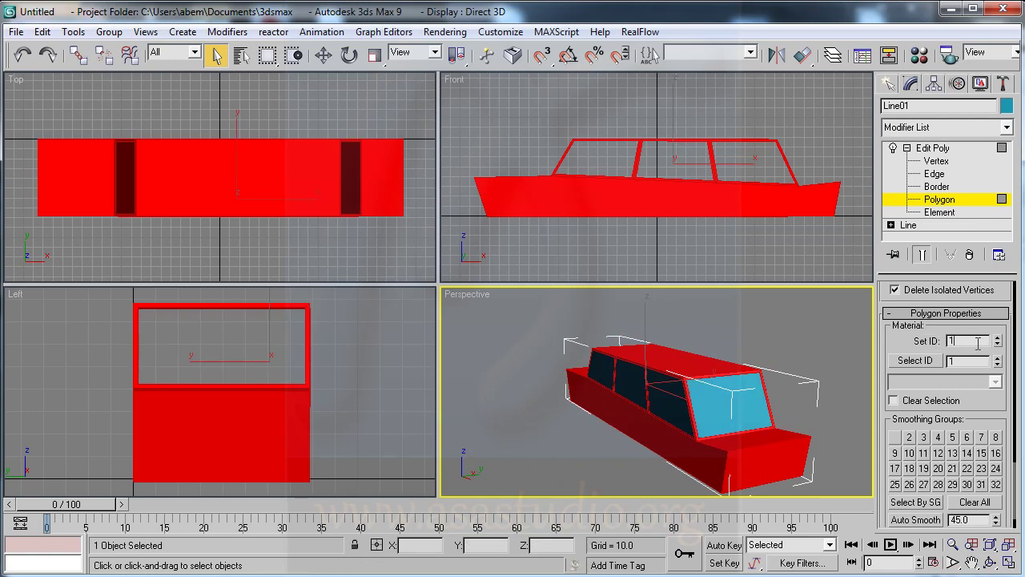
{"action": "type", "text": "1"}
Change the sample material to Multi/Sub-Object with 2 sub-materials
{"action": "left_click", "coordinate": [920, 55]}
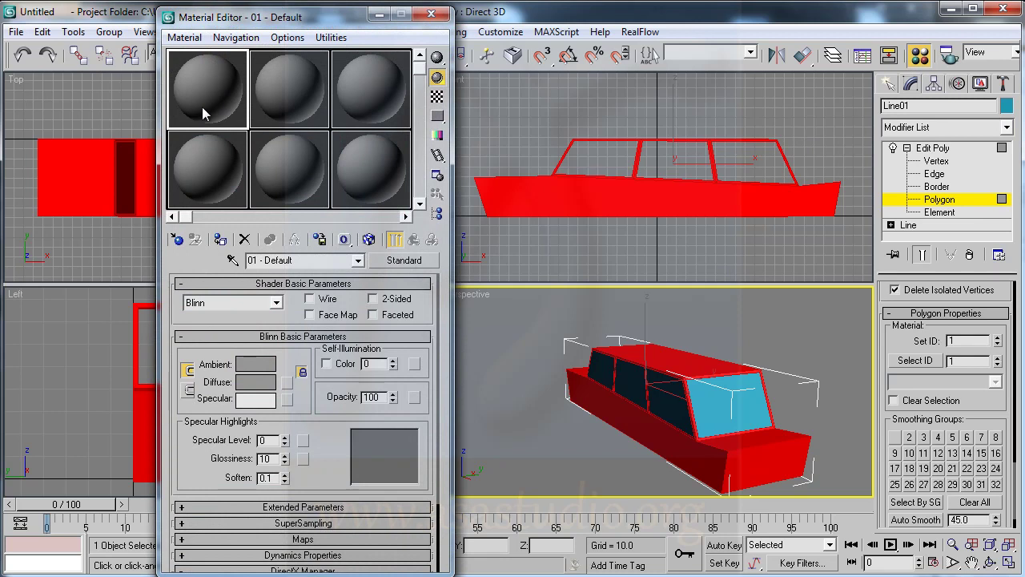
{"action": "left_click", "coordinate": [403, 260]}
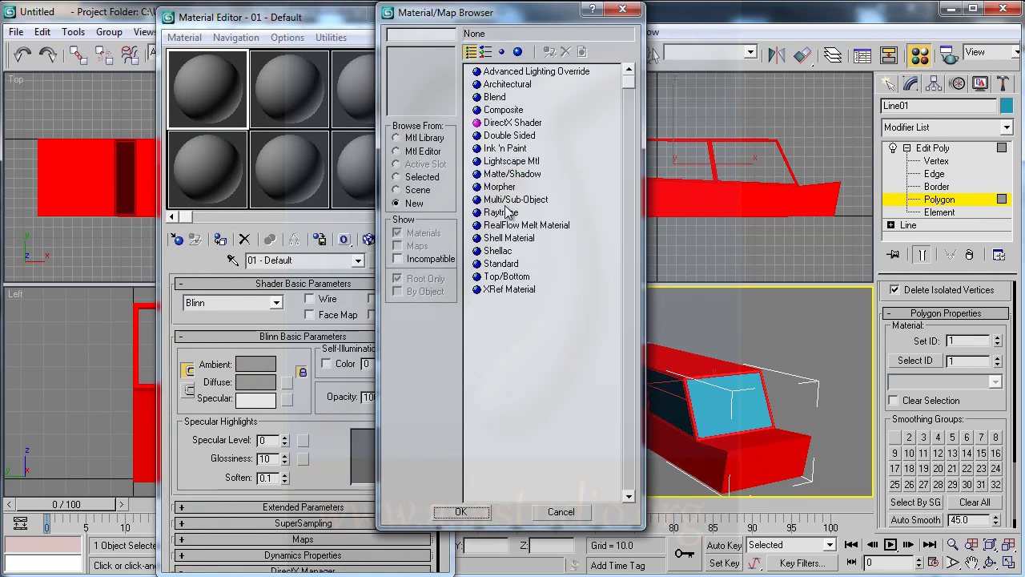
{"action": "left_click", "coordinate": [505, 199]}
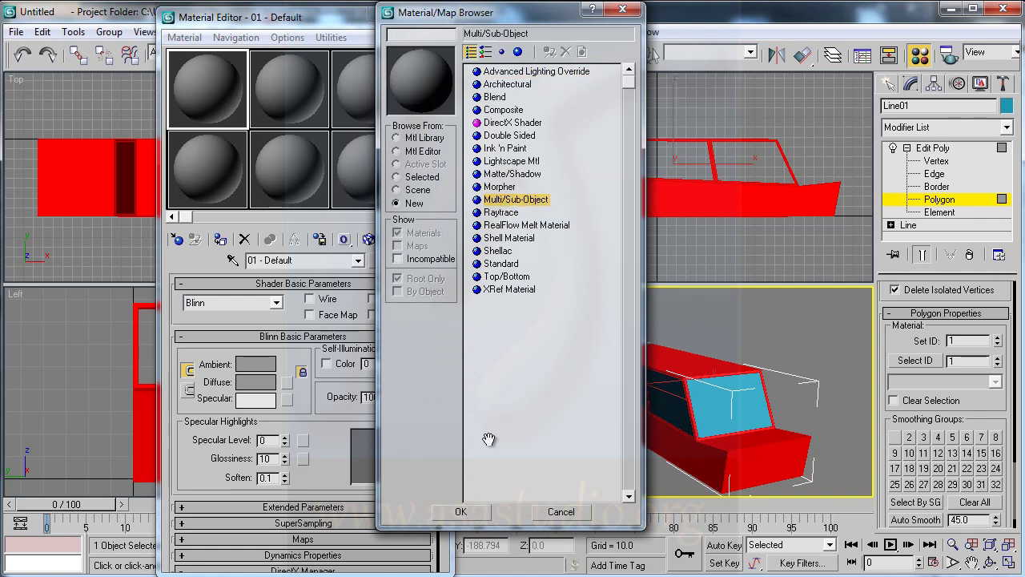
{"action": "left_click", "coordinate": [471, 515]}
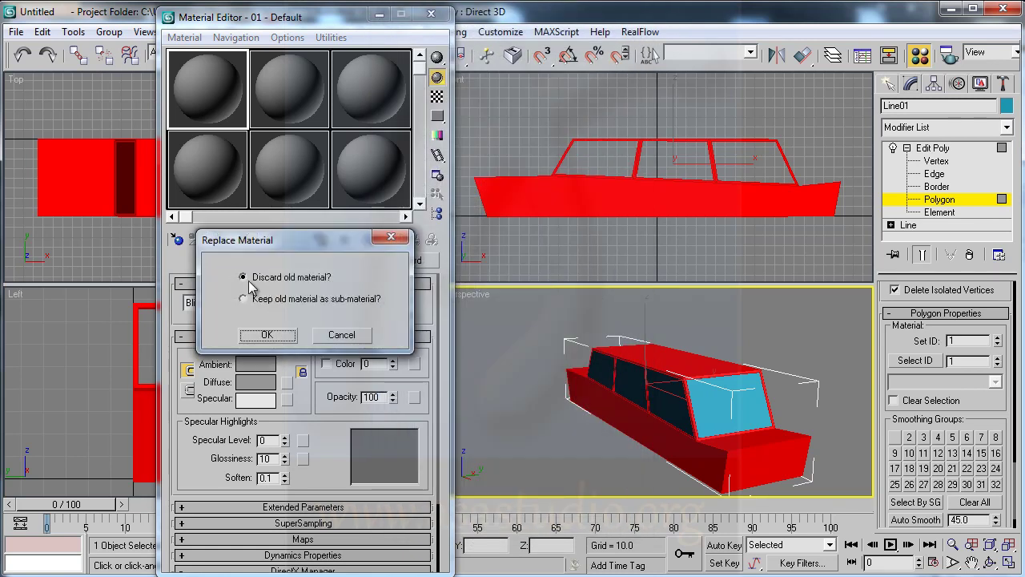
{"action": "left_click", "coordinate": [267, 335]}
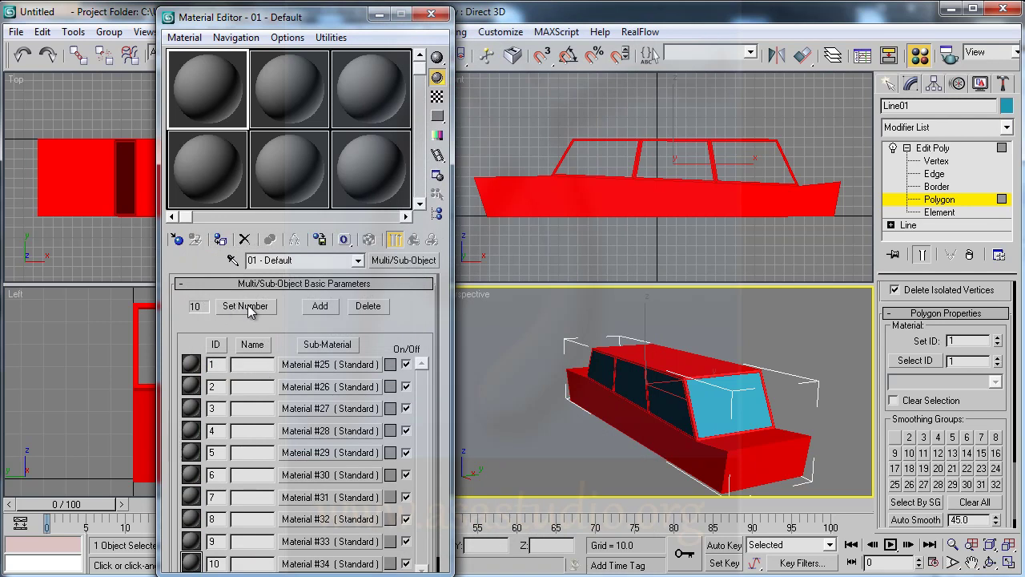
{"action": "left_click", "coordinate": [248, 307]}
{"action": "type", "text": "2"}
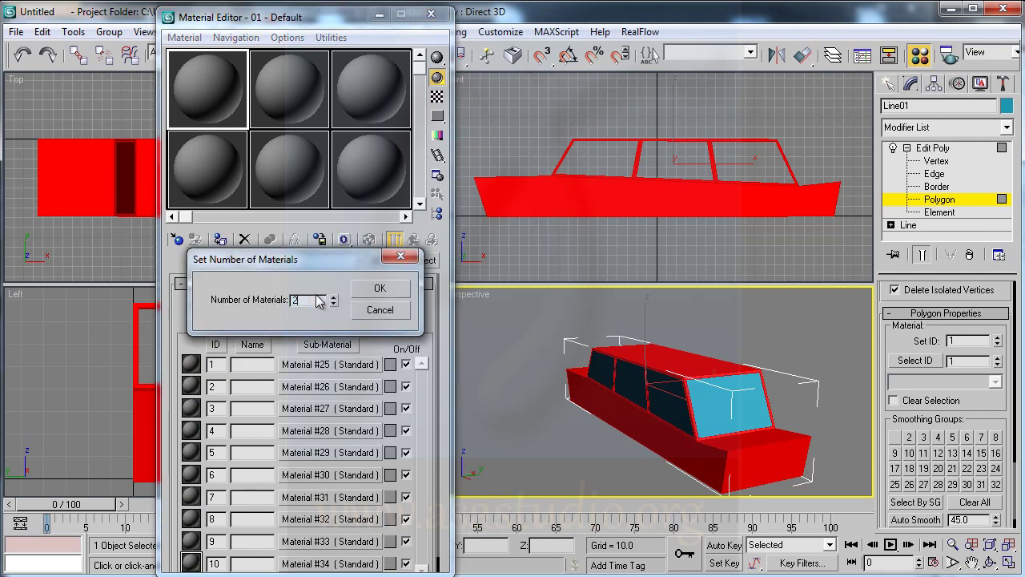
{"action": "left_click", "coordinate": [375, 290]}
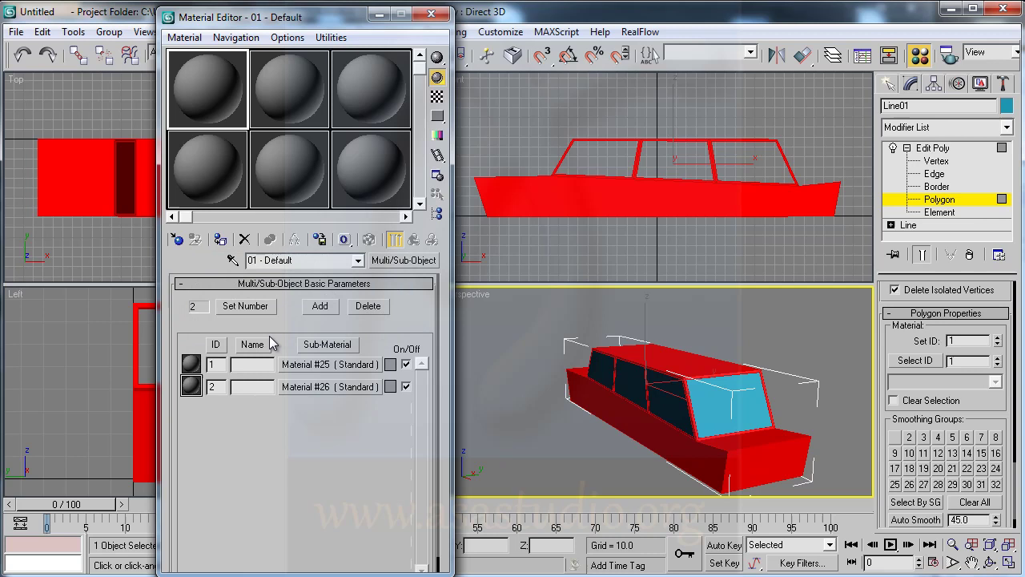
Give Material #25 a dark green diffuse, specular level 109 and higher glossiness
{"action": "left_click", "coordinate": [321, 367]}
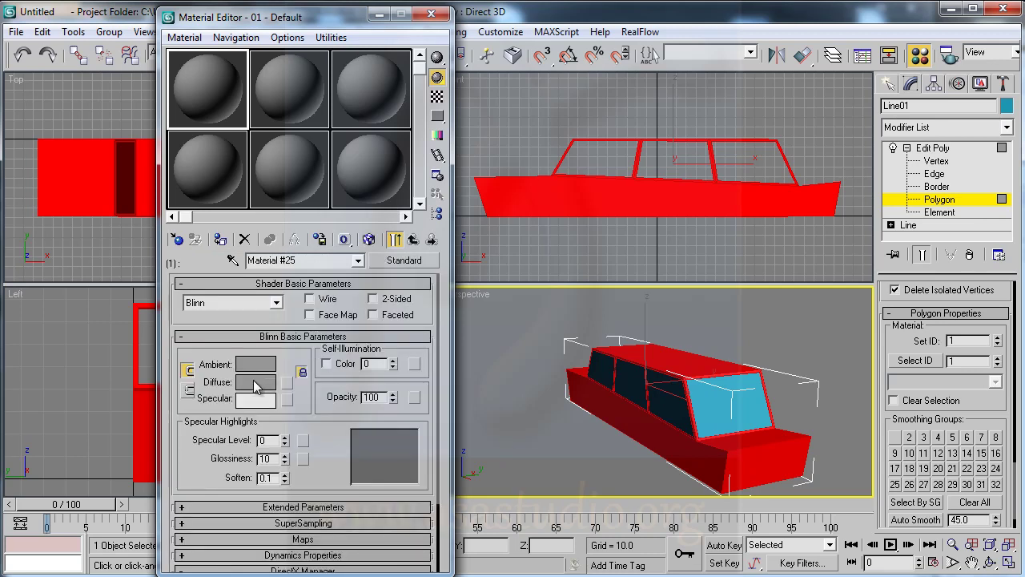
{"action": "left_click", "coordinate": [256, 384]}
{"action": "left_click_drag", "start_coordinate": [385, 162], "coordinate": [355, 177]}
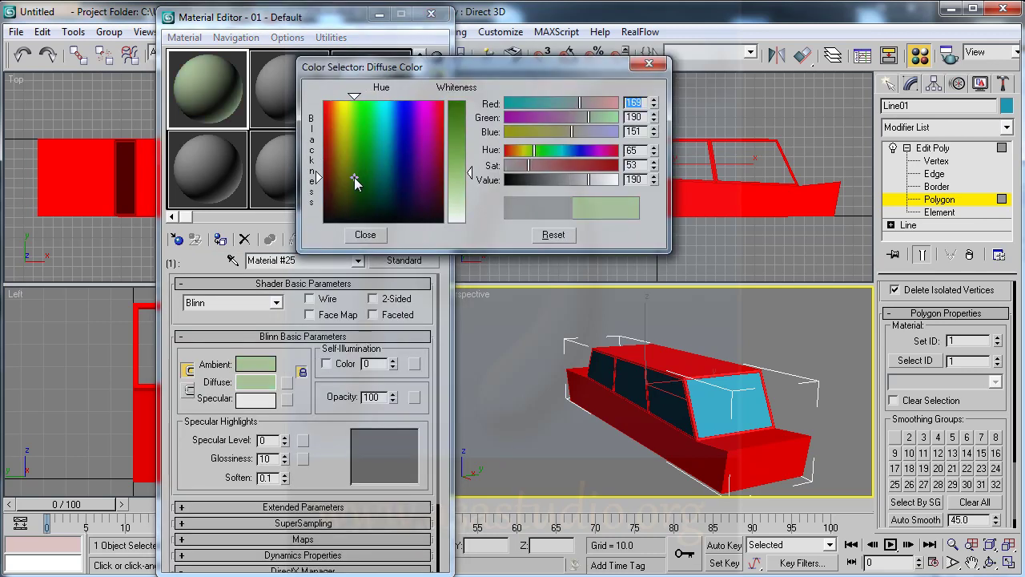
{"action": "left_click_drag", "start_coordinate": [470, 173], "coordinate": [470, 105]}
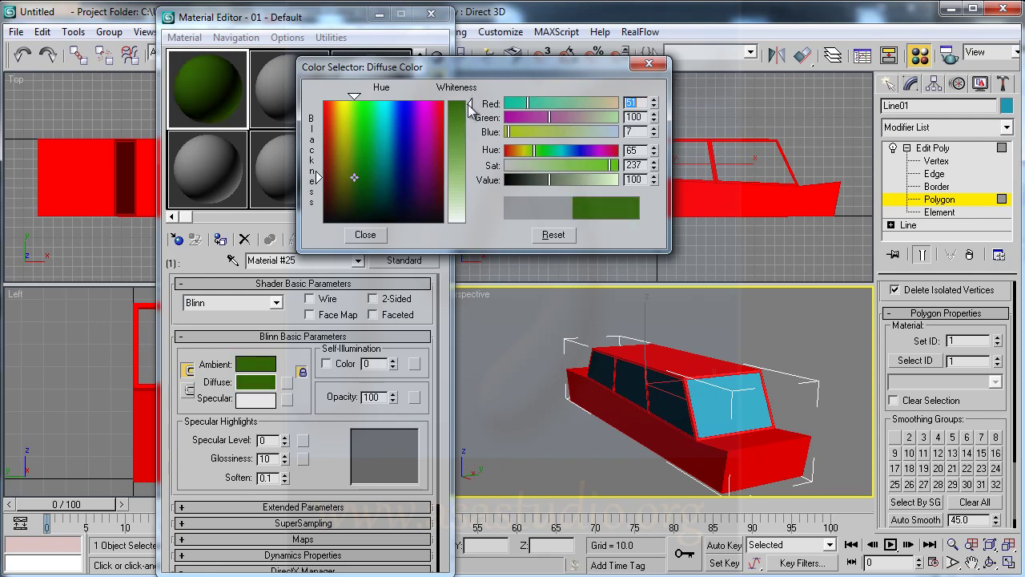
{"action": "left_click", "coordinate": [364, 236]}
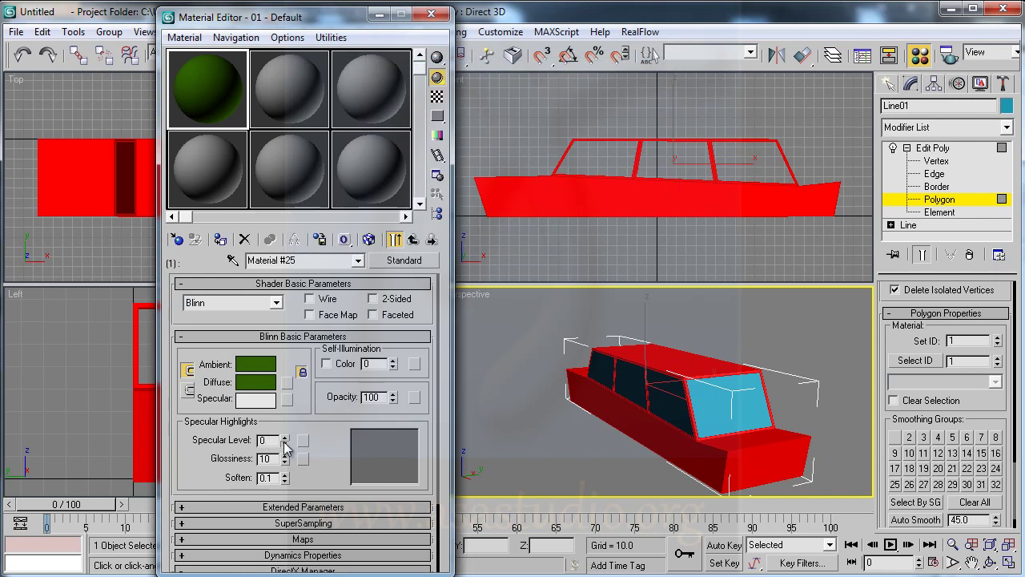
{"action": "left_click_drag", "start_coordinate": [285, 442], "coordinate": [293, 401]}
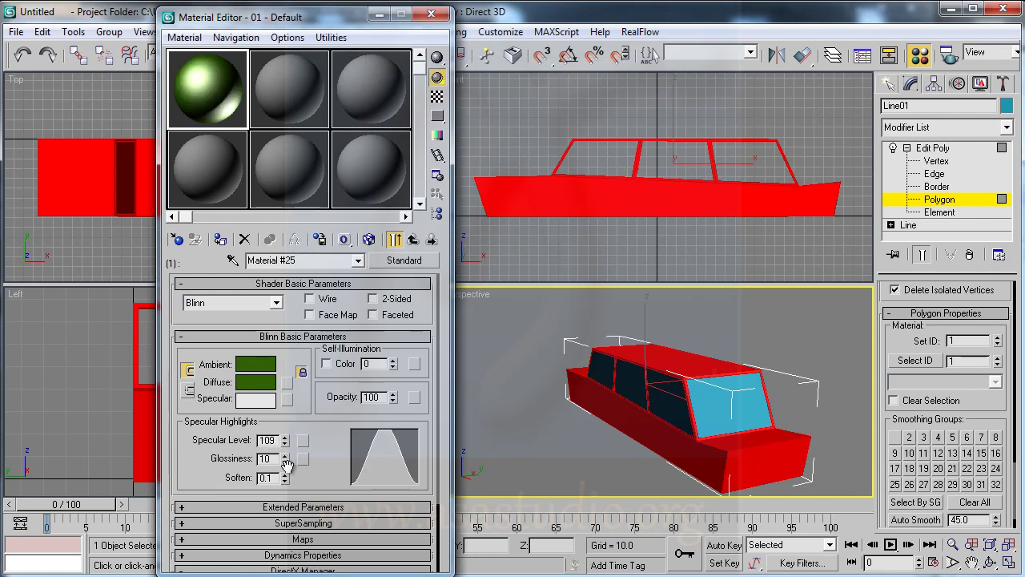
{"action": "left_click_drag", "start_coordinate": [287, 460], "coordinate": [286, 448]}
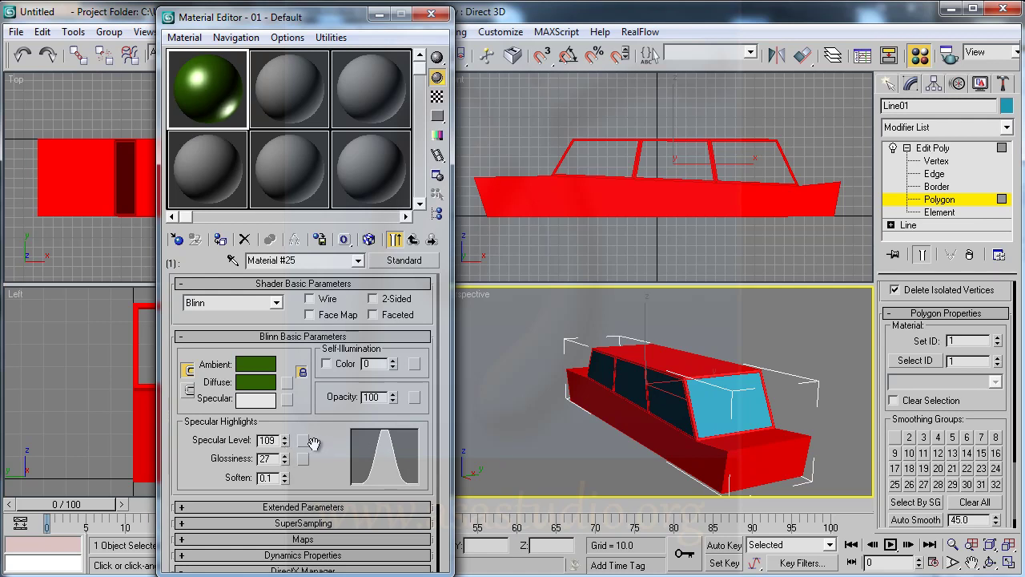
{"action": "left_click", "coordinate": [414, 240]}
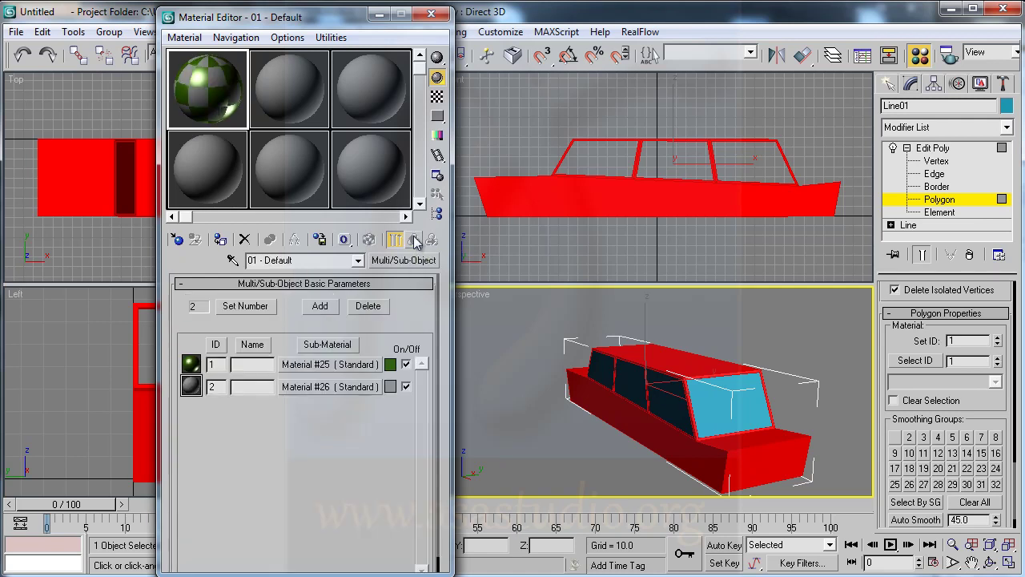
Make Material #26 black with specular level 161 and glossiness 46
{"action": "left_click", "coordinate": [314, 388]}
{"action": "left_click", "coordinate": [258, 389]}
{"action": "mouse_move", "coordinate": [416, 149]}
{"action": "left_mouse_down"}
{"action": "mouse_move", "coordinate": [460, 126]}
{"action": "mouse_move", "coordinate": [465, 101]}
{"action": "left_mouse_up"}
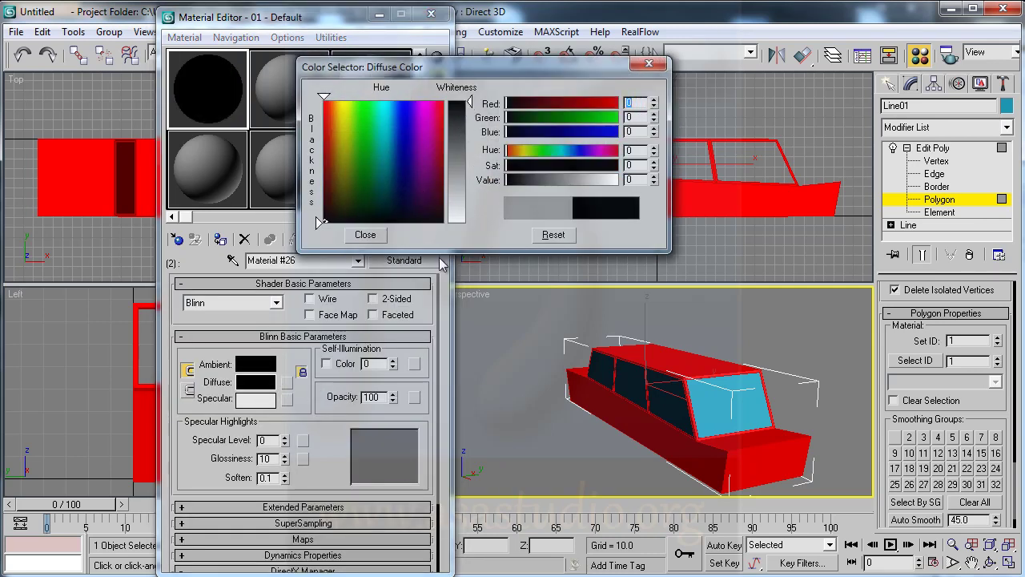
{"action": "left_click", "coordinate": [366, 234]}
{"action": "left_click_drag", "start_coordinate": [285, 444], "coordinate": [294, 319]}
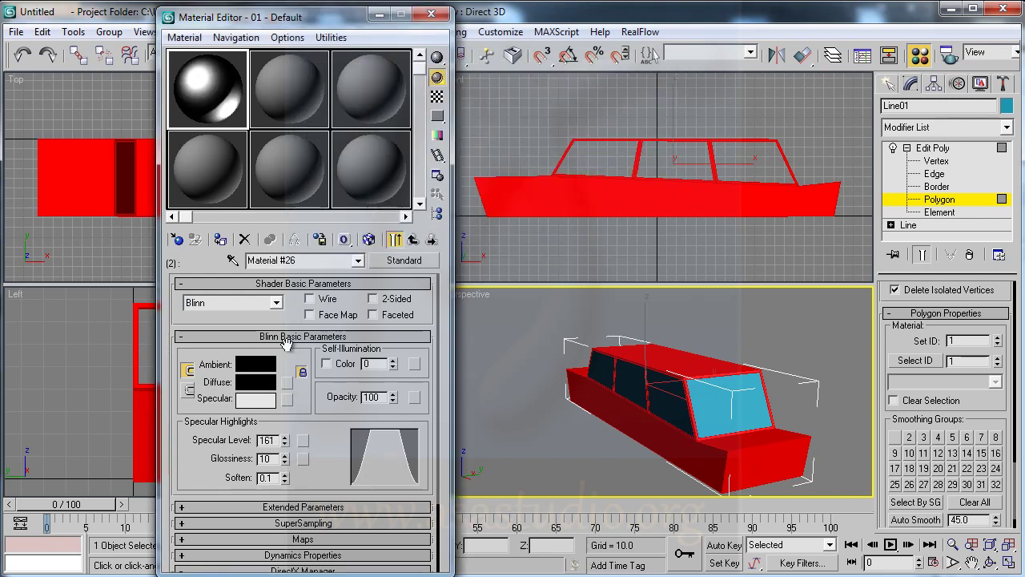
{"action": "left_click_drag", "start_coordinate": [285, 463], "coordinate": [284, 478]}
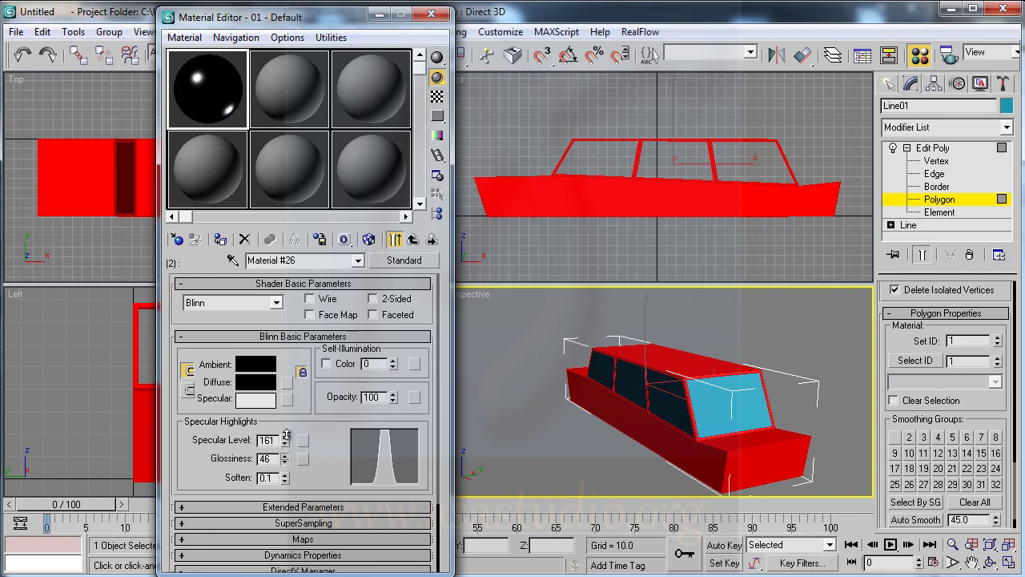
{"action": "left_click", "coordinate": [413, 239]}
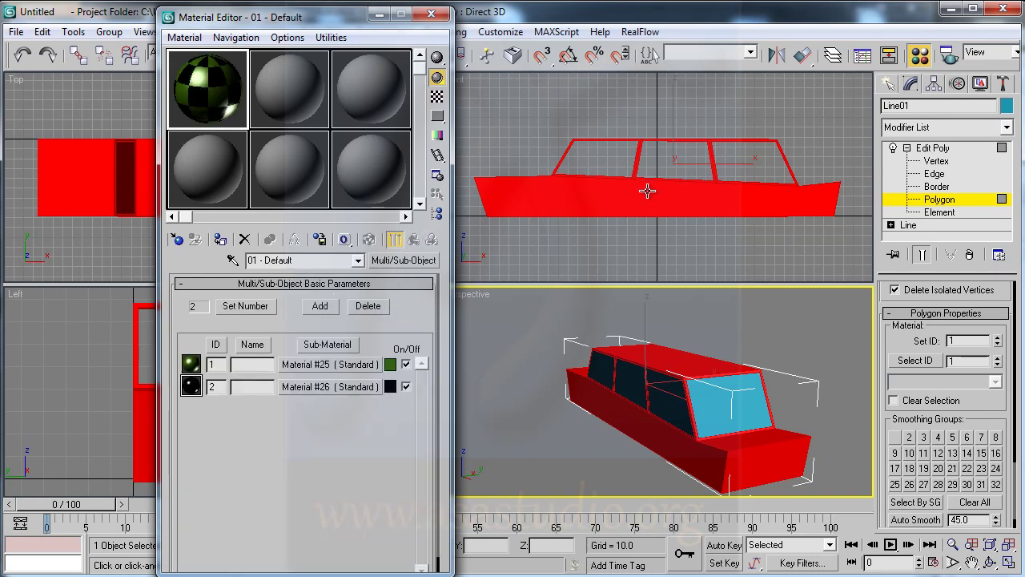
Assign the green-body, black-window Multi/Sub-Object material to the whole car, orbit to check, and close the editor
{"action": "left_click", "coordinate": [945, 200]}
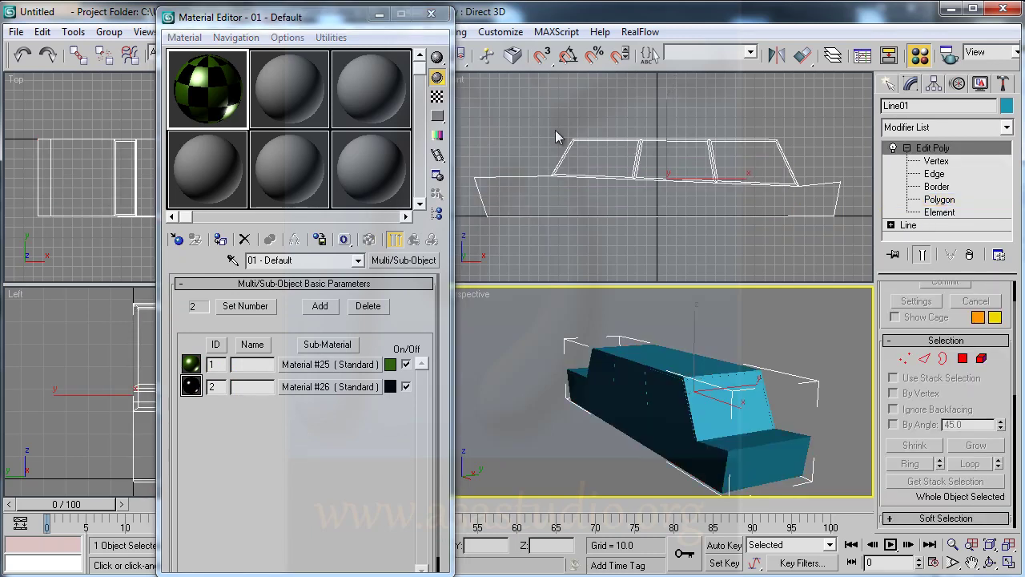
{"action": "right_click", "coordinate": [499, 124]}
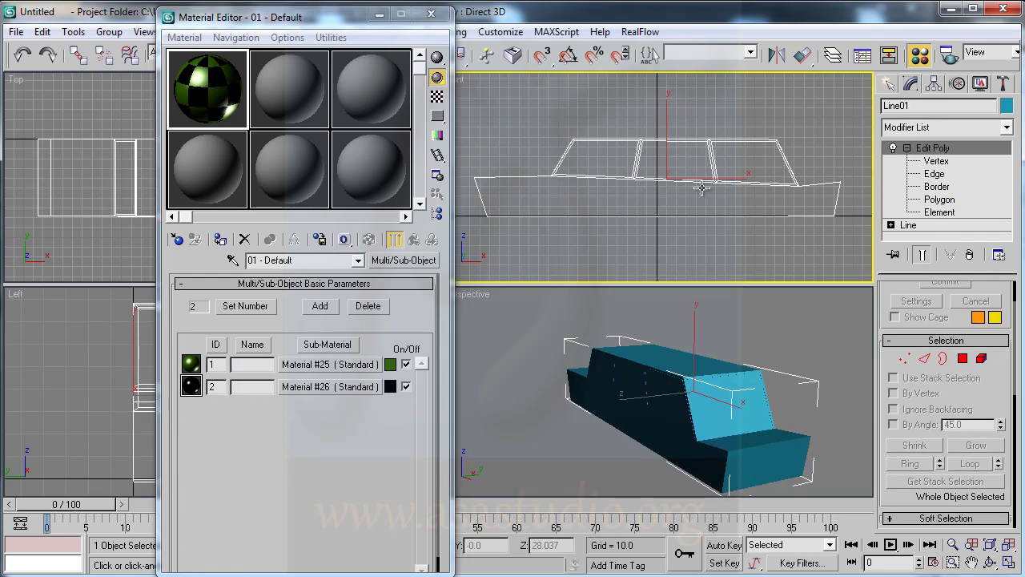
{"action": "left_click", "coordinate": [219, 240]}
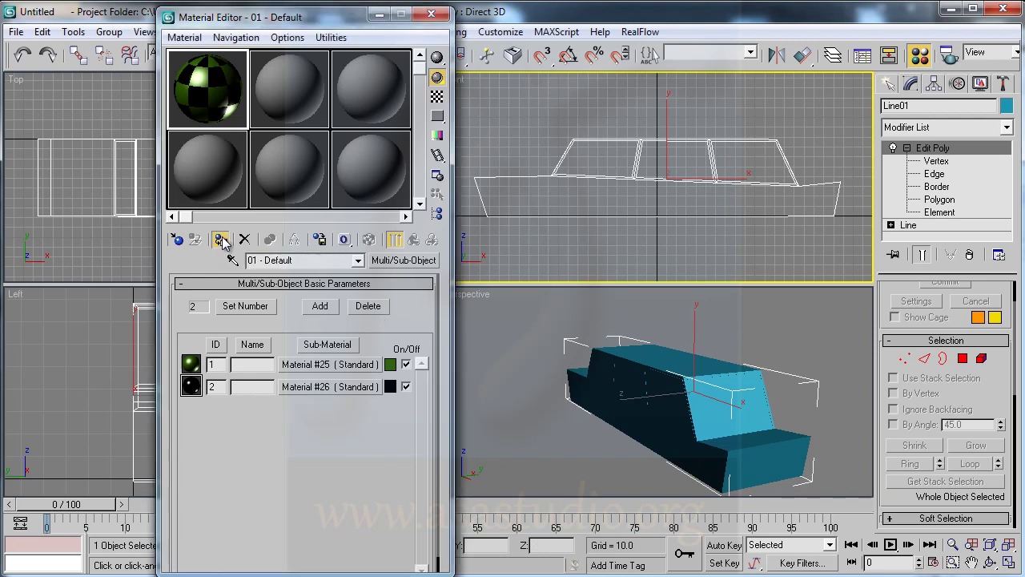
{"action": "left_click", "coordinate": [990, 563]}
{"action": "mouse_move", "coordinate": [673, 400]}
{"action": "left_mouse_down"}
{"action": "mouse_move", "coordinate": [777, 373]}
{"action": "mouse_move", "coordinate": [915, 405]}
{"action": "mouse_move", "coordinate": [956, 392]}
{"action": "mouse_move", "coordinate": [870, 412]}
{"action": "mouse_move", "coordinate": [778, 402]}
{"action": "mouse_move", "coordinate": [686, 361]}
{"action": "mouse_move", "coordinate": [611, 398]}
{"action": "mouse_move", "coordinate": [627, 352]}
{"action": "mouse_move", "coordinate": [667, 373]}
{"action": "mouse_move", "coordinate": [665, 407]}
{"action": "mouse_move", "coordinate": [731, 430]}
{"action": "mouse_move", "coordinate": [868, 426]}
{"action": "mouse_move", "coordinate": [913, 401]}
{"action": "mouse_move", "coordinate": [805, 413]}
{"action": "mouse_move", "coordinate": [769, 404]}
{"action": "mouse_move", "coordinate": [687, 435]}
{"action": "mouse_move", "coordinate": [761, 429]}
{"action": "left_mouse_up"}
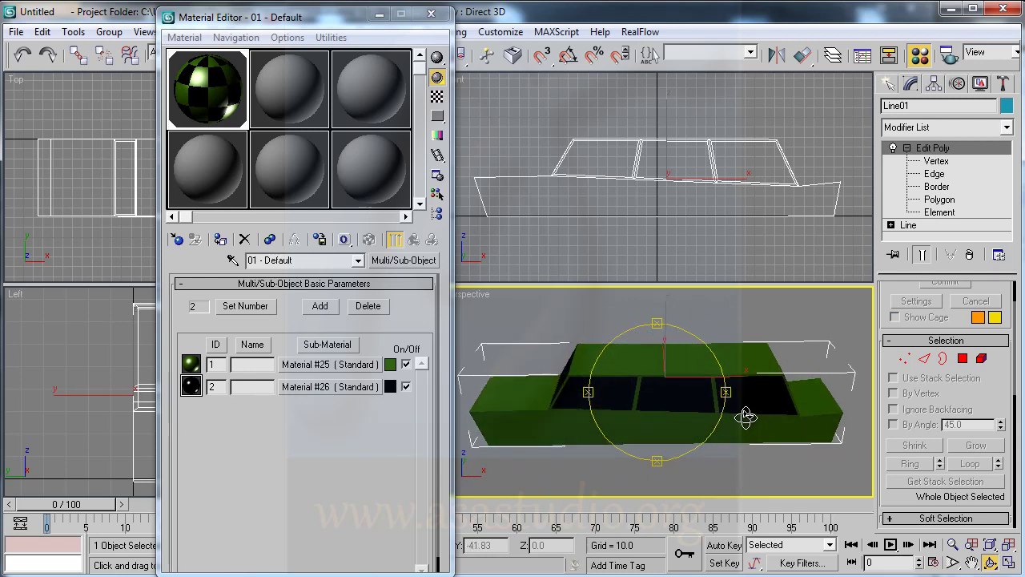
{"action": "left_click", "coordinate": [431, 14]}
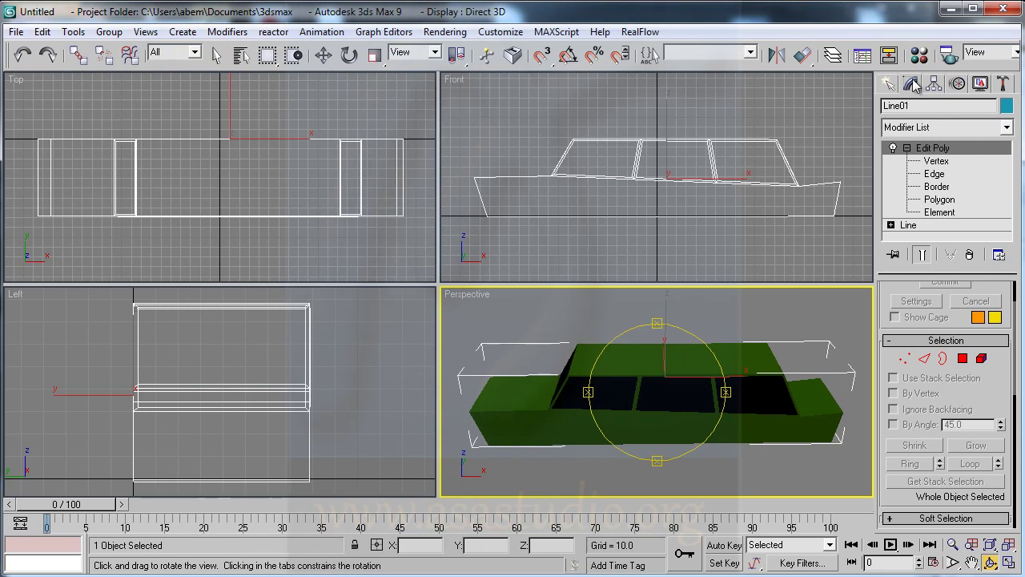
Add a Mirror modifier to Line01 on the Z axis with Copy enabled, then orbit to inspect
{"action": "left_click", "coordinate": [925, 128]}
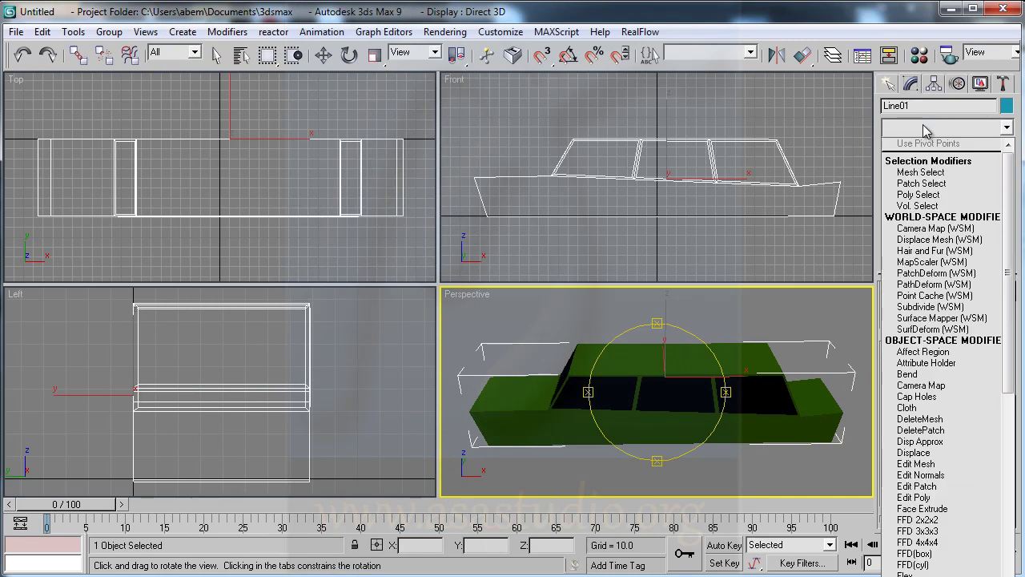
{"action": "left_click_drag", "start_coordinate": [1011, 352], "coordinate": [1011, 518]}
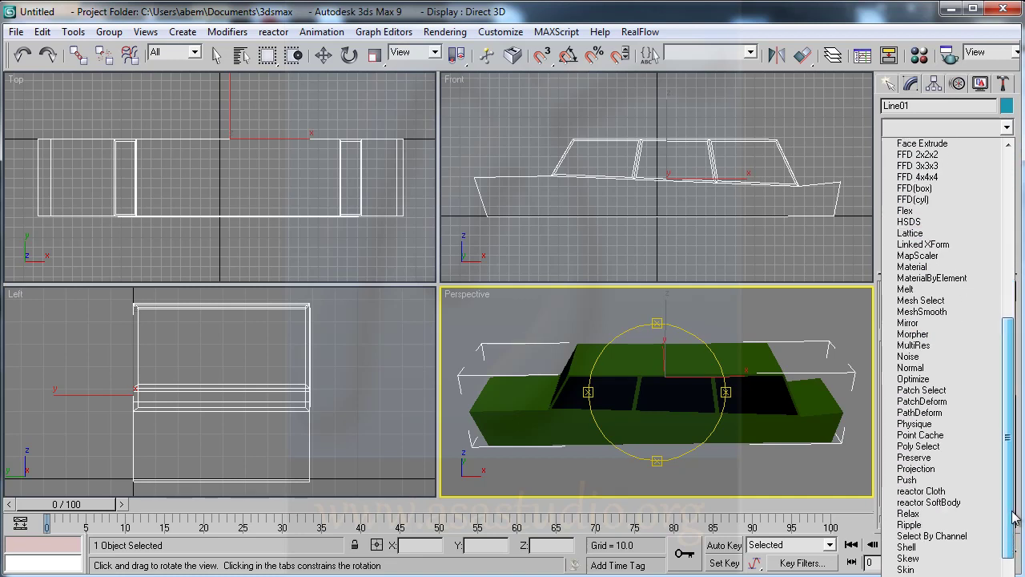
{"action": "left_click", "coordinate": [911, 322]}
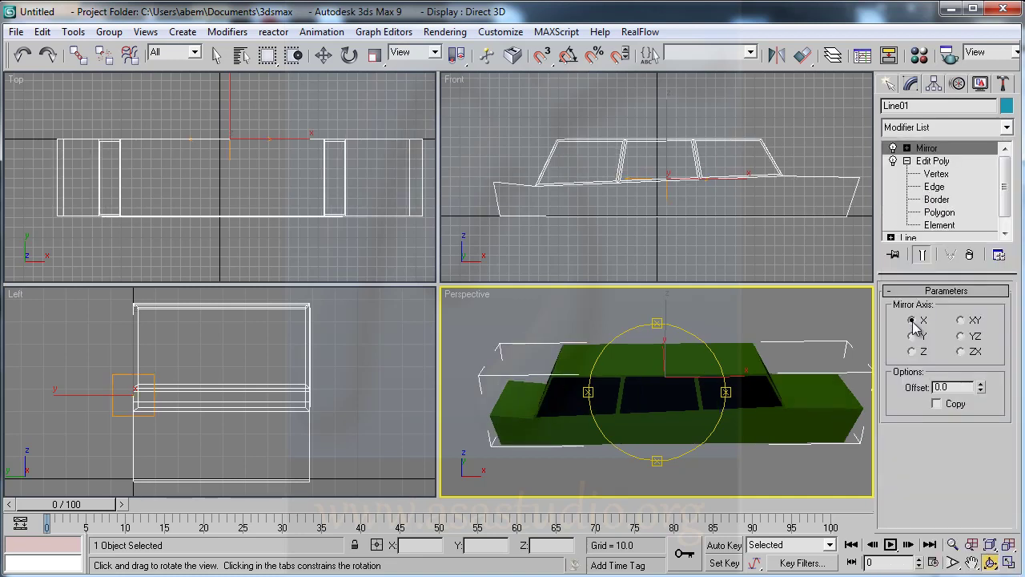
{"action": "left_click", "coordinate": [938, 405]}
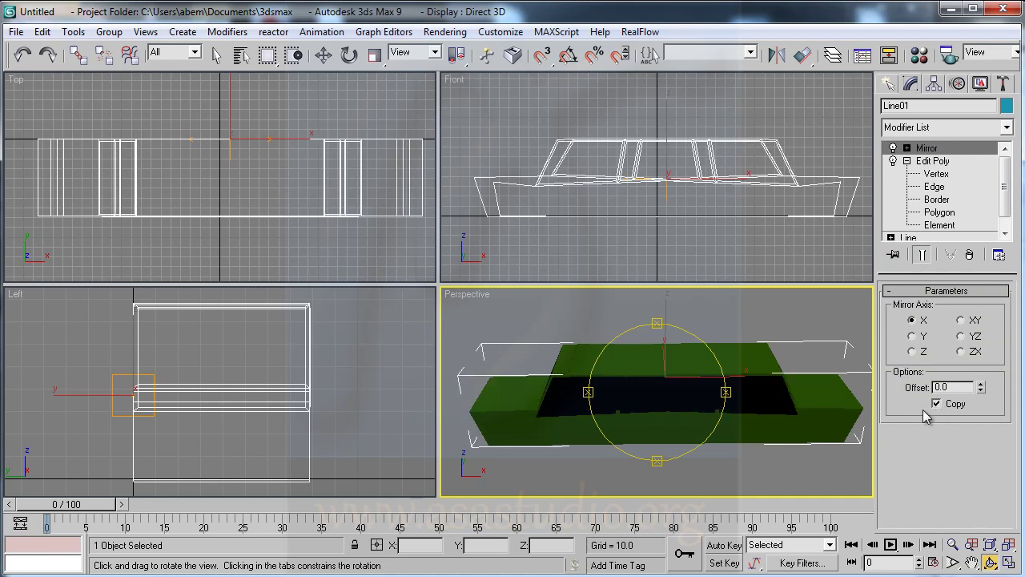
{"action": "left_click", "coordinate": [912, 352]}
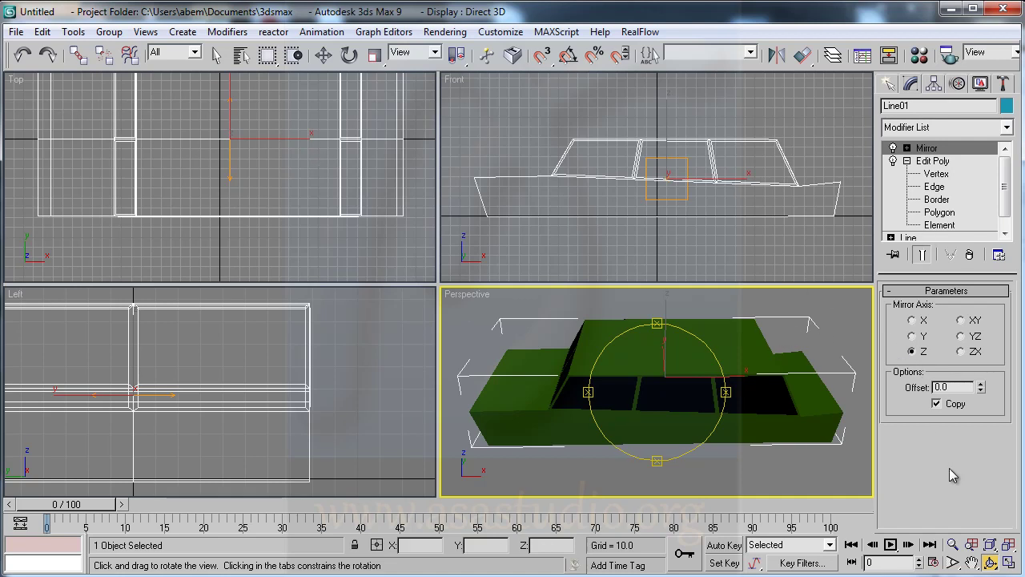
{"action": "mouse_move", "coordinate": [640, 390]}
{"action": "left_mouse_down"}
{"action": "mouse_move", "coordinate": [823, 345]}
{"action": "mouse_move", "coordinate": [790, 378]}
{"action": "mouse_move", "coordinate": [648, 344]}
{"action": "mouse_move", "coordinate": [515, 366]}
{"action": "mouse_move", "coordinate": [505, 350]}
{"action": "mouse_move", "coordinate": [783, 357]}
{"action": "left_mouse_up"}
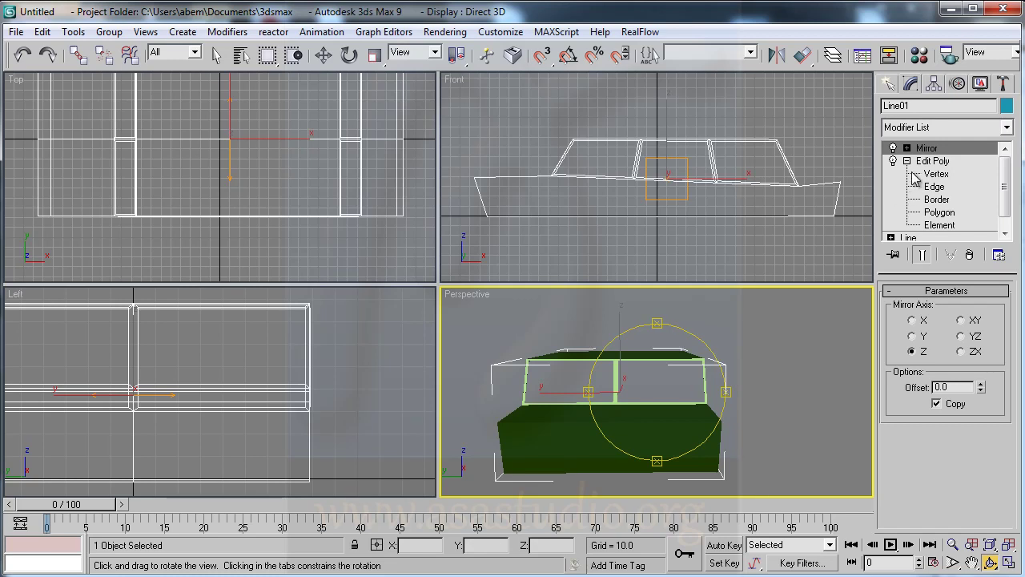
Move the Mirror centre along Y in the Top view to 0.0, then collapse the Mirror and Edit Poly entries
{"action": "left_click", "coordinate": [907, 148]}
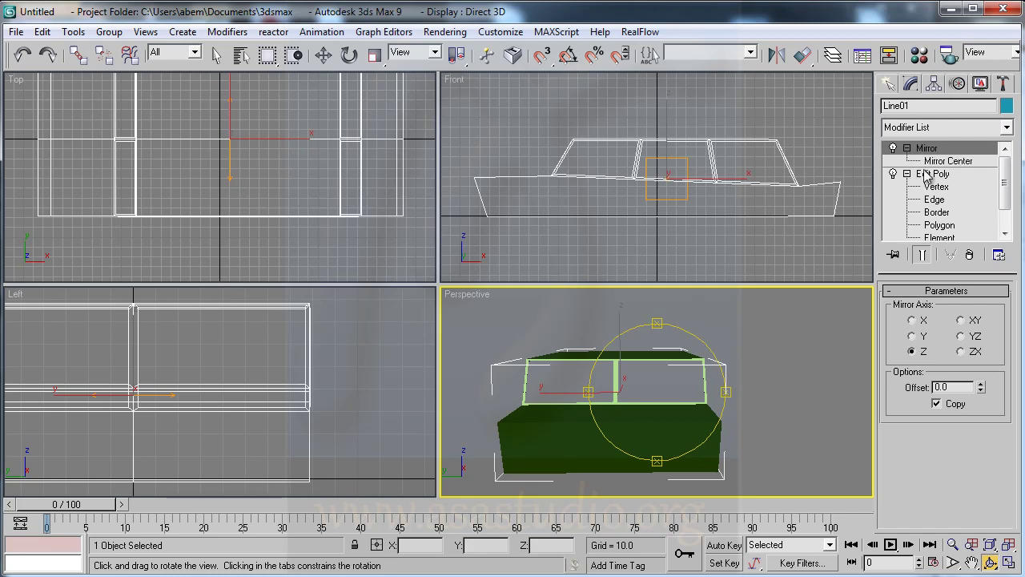
{"action": "left_click", "coordinate": [948, 160]}
{"action": "left_click", "coordinate": [231, 79]}
{"action": "mouse_move", "coordinate": [231, 79]}
{"action": "left_mouse_down"}
{"action": "mouse_move", "coordinate": [231, 88]}
{"action": "mouse_move", "coordinate": [242, 73]}
{"action": "mouse_move", "coordinate": [252, 81]}
{"action": "left_mouse_up"}
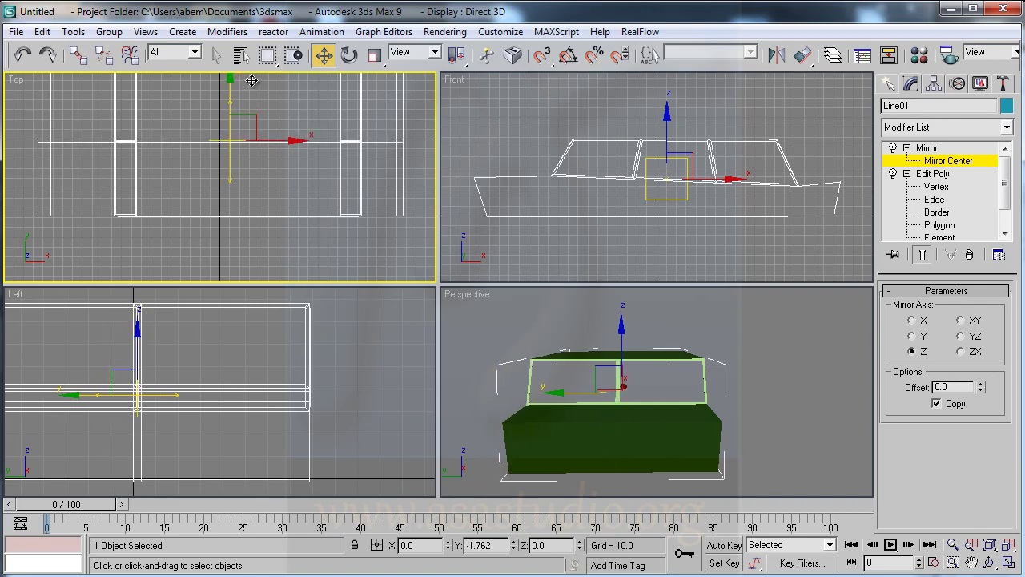
{"action": "left_click", "coordinate": [947, 163]}
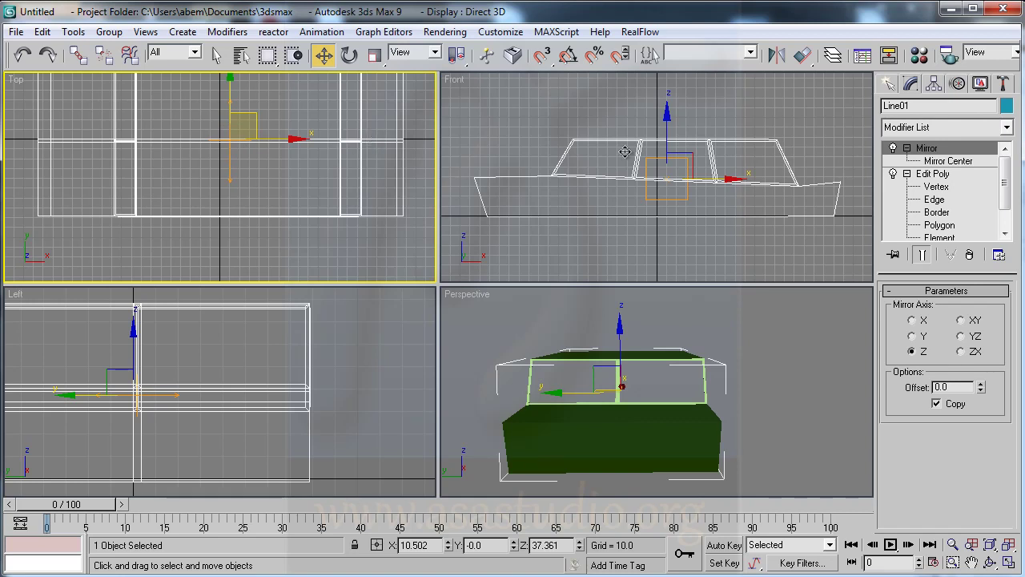
{"action": "left_click", "coordinate": [906, 149]}
{"action": "left_click", "coordinate": [907, 161]}
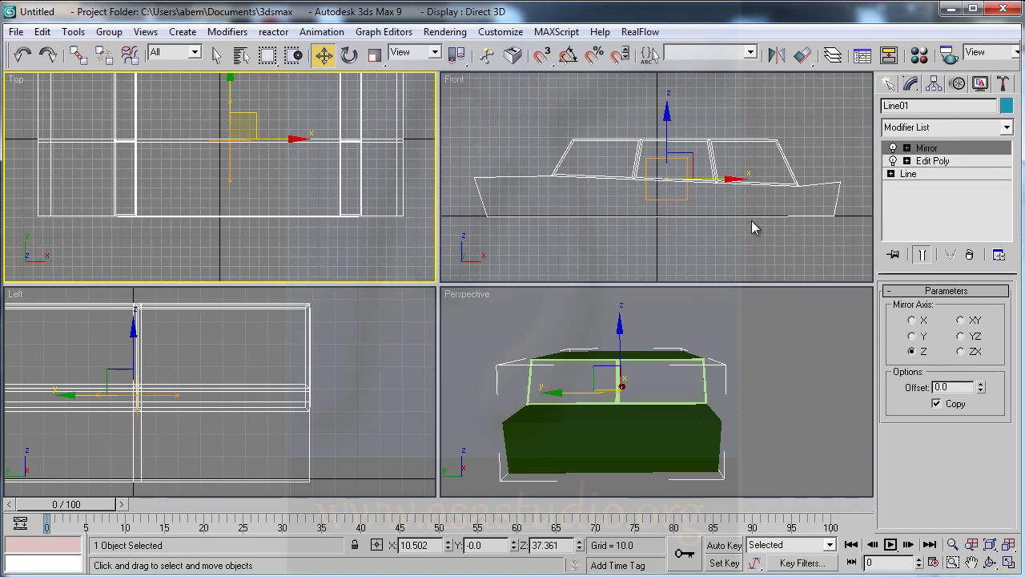
Convert the mirrored car Line01 to an Editable Poly
{"action": "right_click", "coordinate": [681, 167]}
{"action": "right_click", "coordinate": [686, 171]}
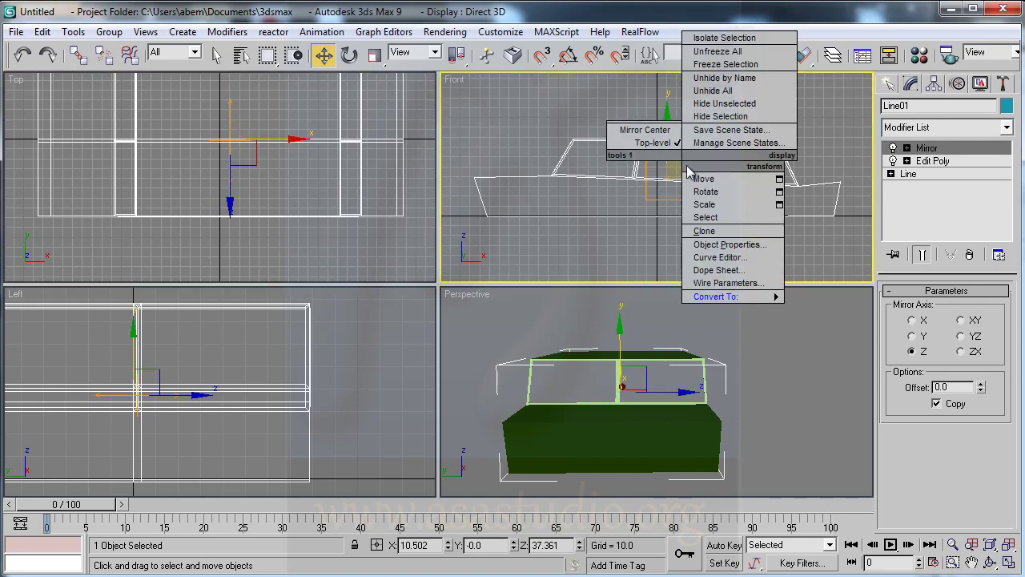
{"action": "mouse_move", "coordinate": [716, 297]}
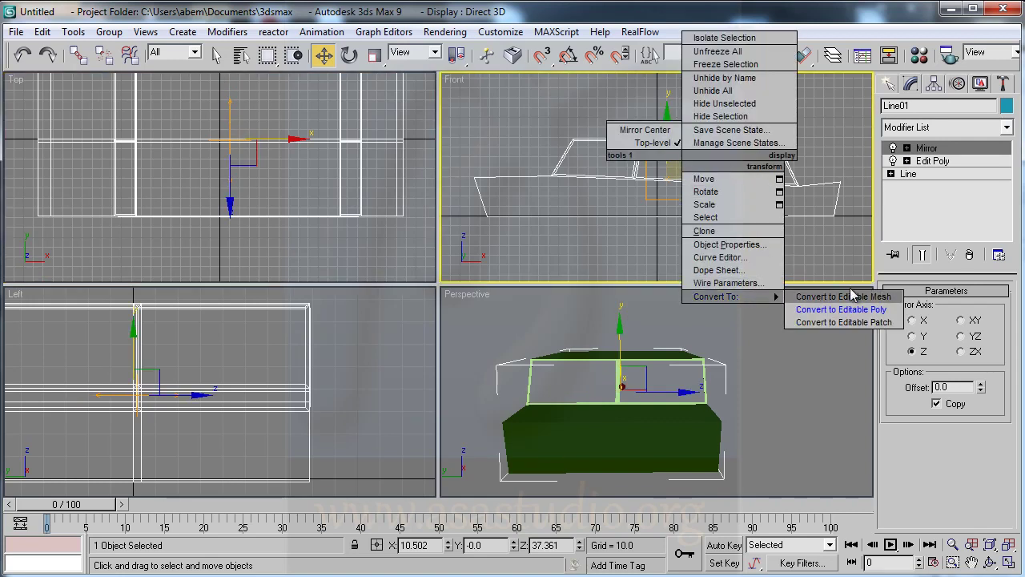
{"action": "left_click", "coordinate": [840, 309]}
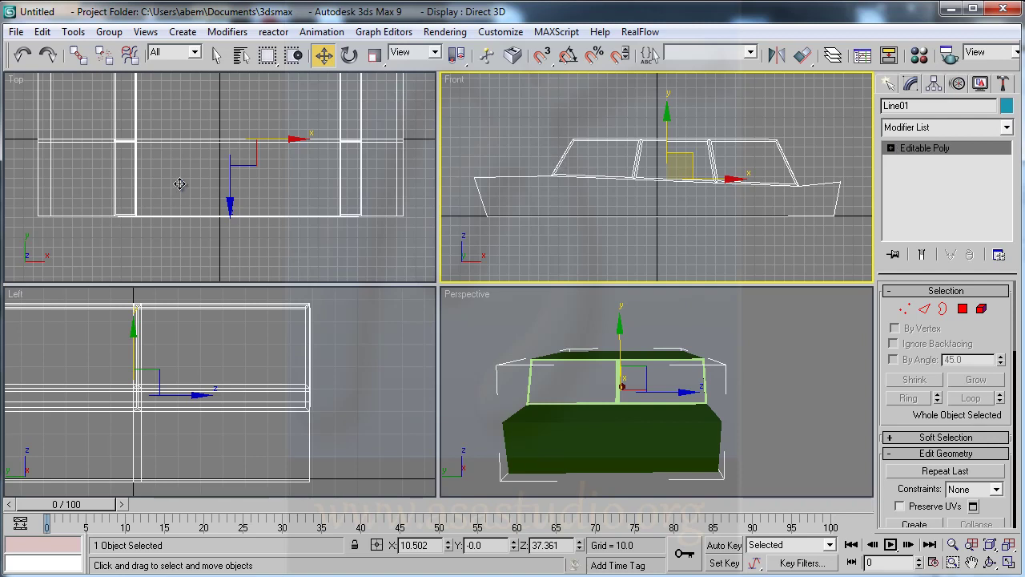
Select the 32 centre-seam vertices and flatten them with Make Planar Z
{"action": "left_click", "coordinate": [903, 308]}
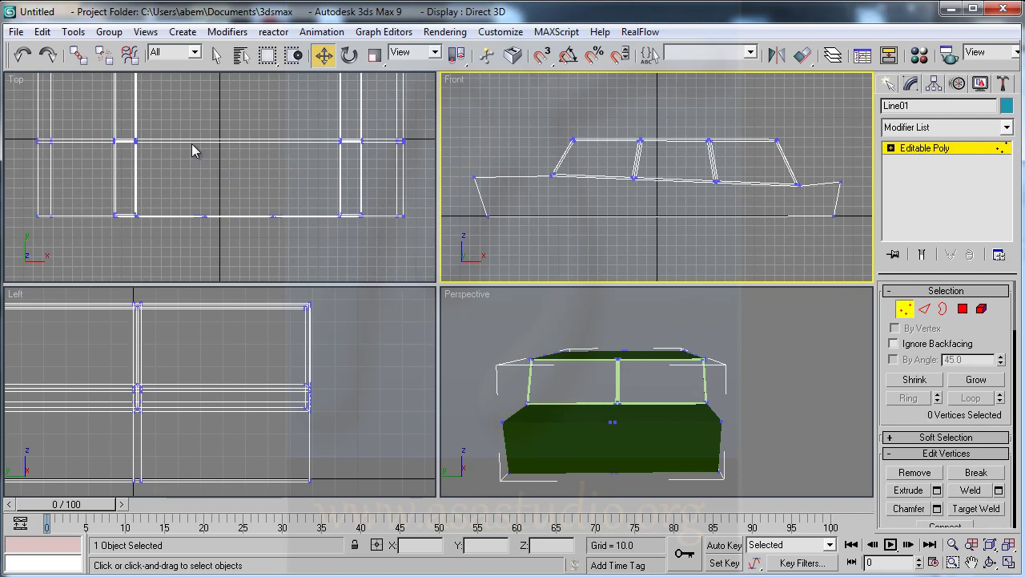
{"action": "left_click_drag", "start_coordinate": [17, 130], "coordinate": [434, 166]}
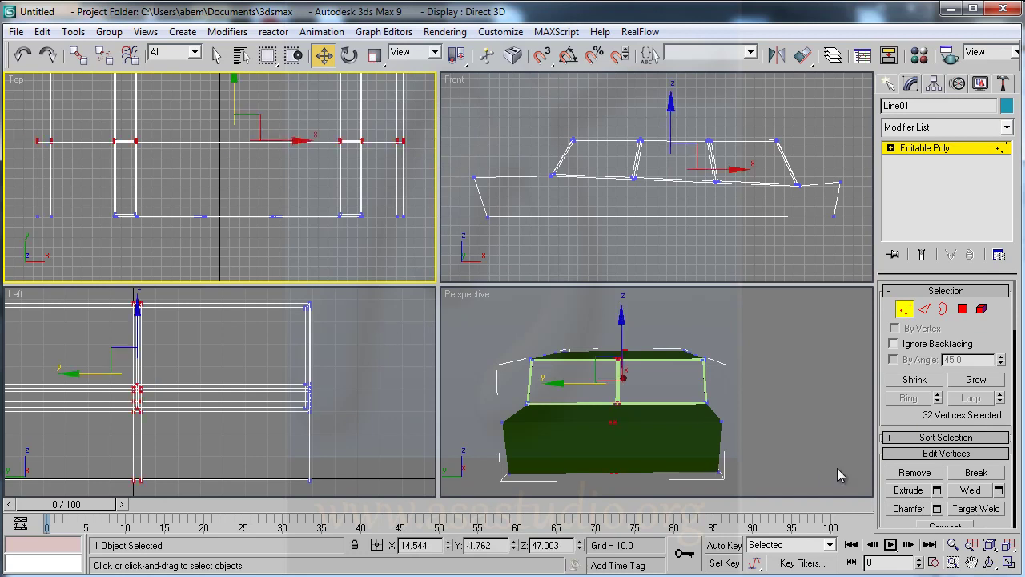
{"action": "scroll", "coordinate": [1011, 513], "scroll_direction": "down", "scroll_amount": 4}
{"action": "scroll", "coordinate": [1011, 505], "scroll_direction": "down", "scroll_amount": 1}
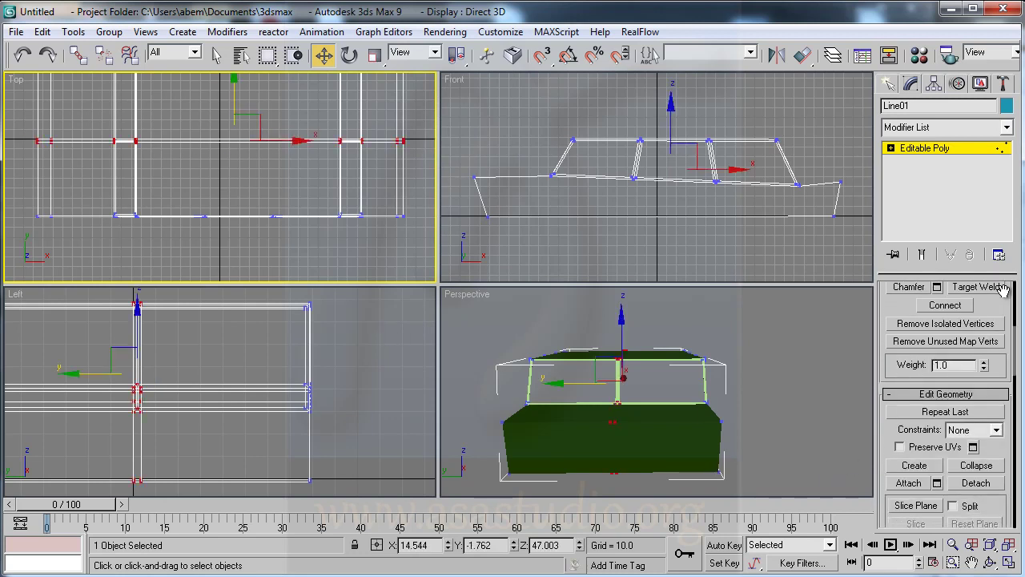
{"action": "left_click_drag", "start_coordinate": [1008, 498], "coordinate": [1015, 319]}
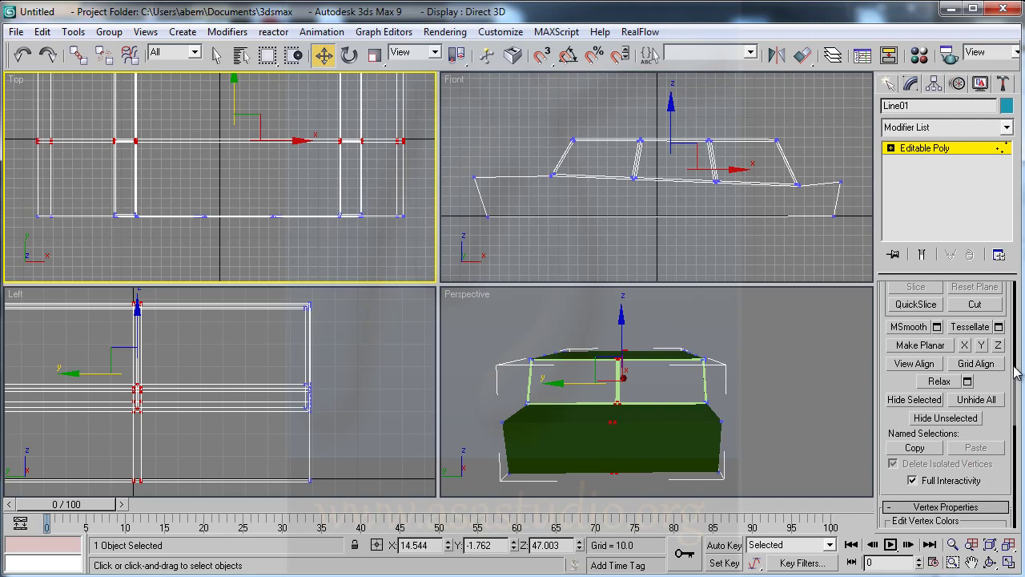
{"action": "left_click_drag", "start_coordinate": [1010, 365], "coordinate": [1011, 423]}
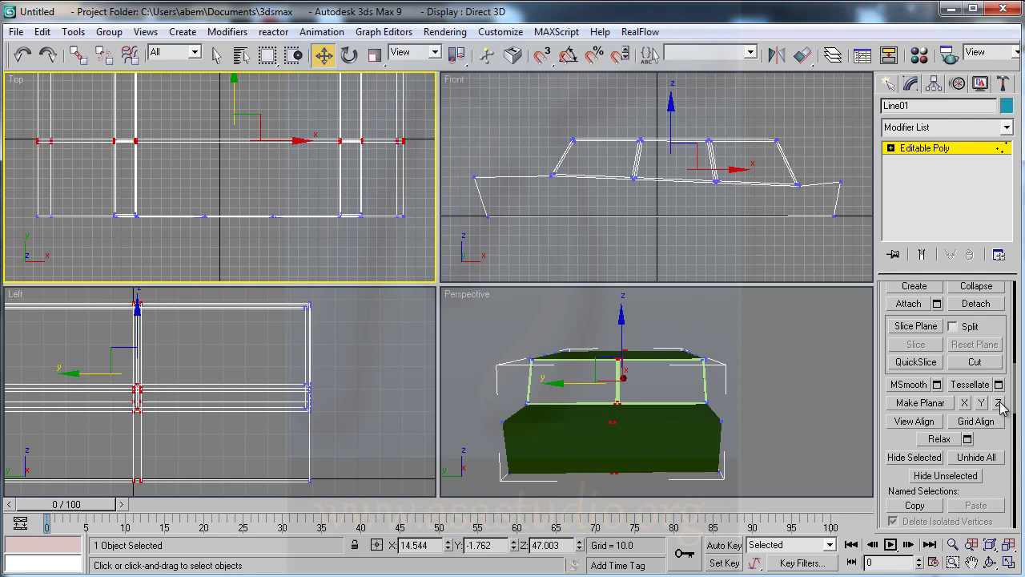
{"action": "left_click", "coordinate": [998, 403]}
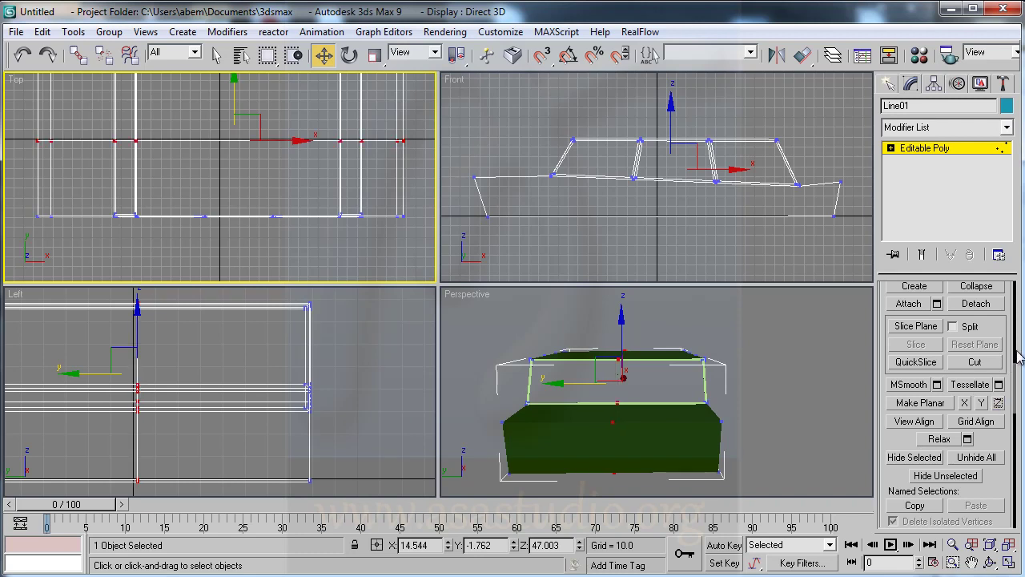
{"action": "left_click_drag", "start_coordinate": [1008, 342], "coordinate": [1011, 477]}
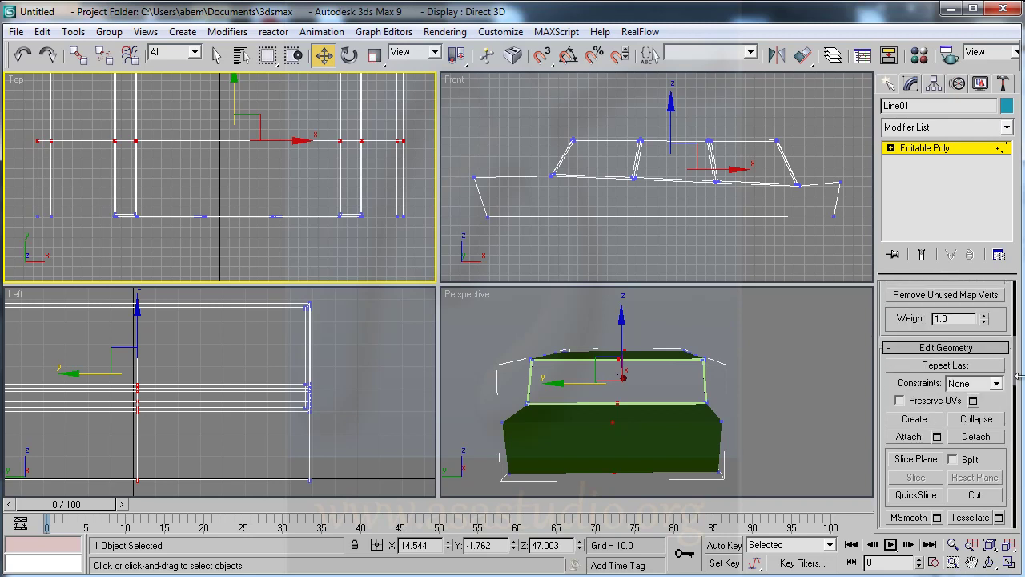
{"action": "left_click_drag", "start_coordinate": [1008, 310], "coordinate": [1021, 448]}
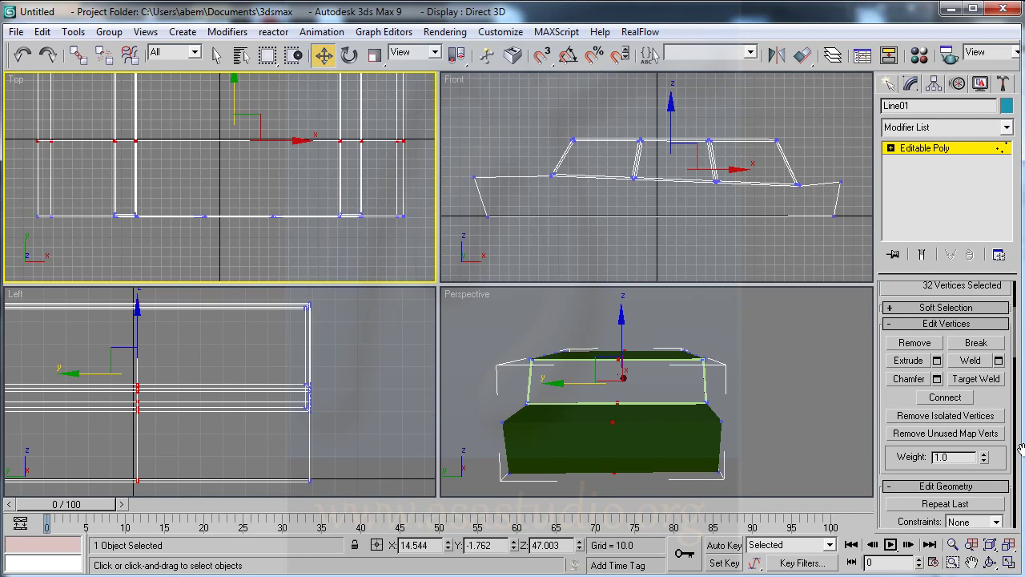
Weld the seam vertices at threshold 1.84, merging 32 into 16 for 104 vertices total
{"action": "left_click", "coordinate": [998, 361]}
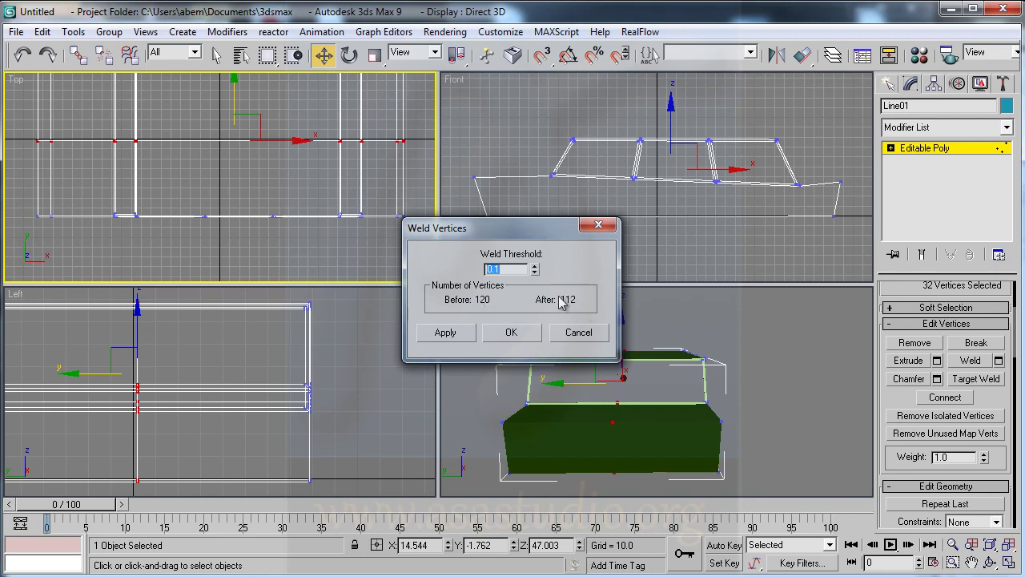
{"action": "mouse_move", "coordinate": [534, 275]}
{"action": "left_mouse_down"}
{"action": "mouse_move", "coordinate": [549, 203]}
{"action": "mouse_move", "coordinate": [536, 85]}
{"action": "mouse_move", "coordinate": [544, 196]}
{"action": "left_mouse_up"}
{"action": "mouse_move", "coordinate": [545, 141]}
{"action": "left_mouse_down"}
{"action": "mouse_move", "coordinate": [544, 101]}
{"action": "mouse_move", "coordinate": [569, 357]}
{"action": "left_mouse_up"}
{"action": "mouse_move", "coordinate": [563, 261]}
{"action": "left_mouse_down"}
{"action": "mouse_move", "coordinate": [564, 287]}
{"action": "mouse_move", "coordinate": [563, 248]}
{"action": "left_mouse_up"}
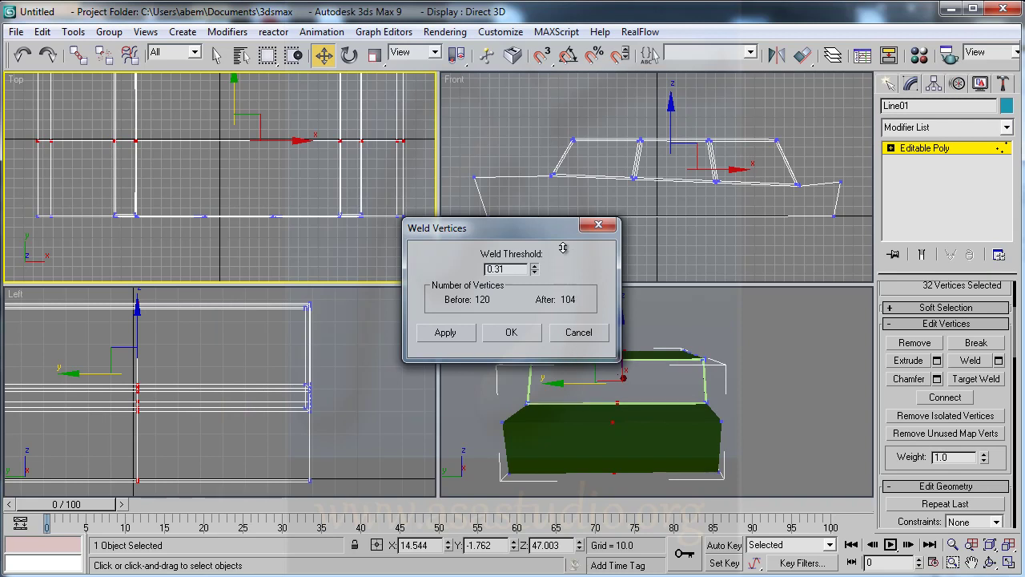
{"action": "mouse_move", "coordinate": [563, 132]}
{"action": "left_mouse_down"}
{"action": "mouse_move", "coordinate": [562, 106]}
{"action": "mouse_move", "coordinate": [563, 129]}
{"action": "left_mouse_up"}
{"action": "left_click", "coordinate": [511, 335]}
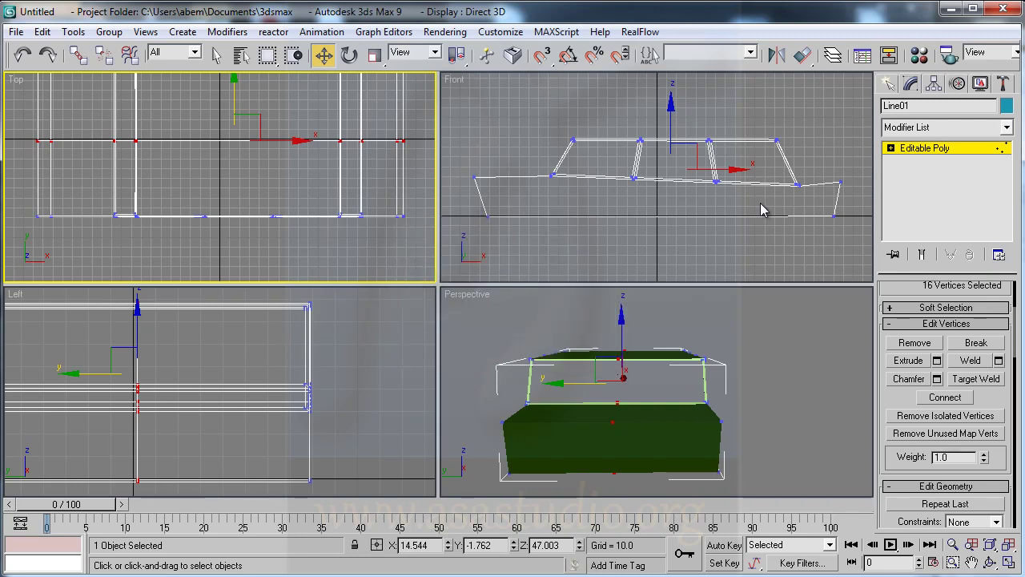
Orbit the Perspective view, Zoom Extents All, and expand Editable Poly to its Vertex level
{"action": "left_click", "coordinate": [990, 562]}
{"action": "mouse_move", "coordinate": [703, 424]}
{"action": "left_mouse_down"}
{"action": "mouse_move", "coordinate": [648, 391]}
{"action": "mouse_move", "coordinate": [894, 407]}
{"action": "mouse_move", "coordinate": [618, 409]}
{"action": "mouse_move", "coordinate": [575, 436]}
{"action": "left_mouse_up"}
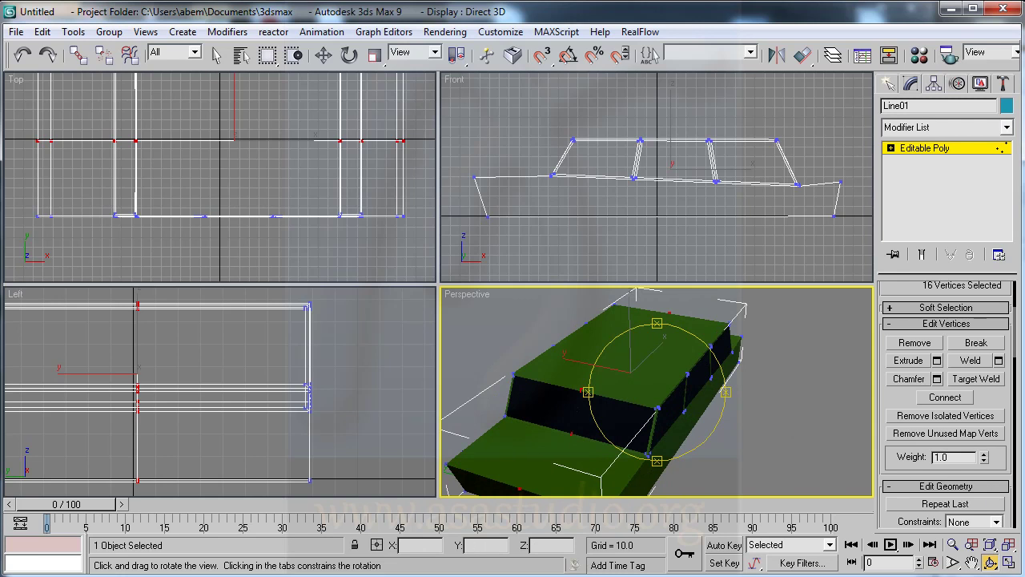
{"action": "left_click", "coordinate": [1009, 545]}
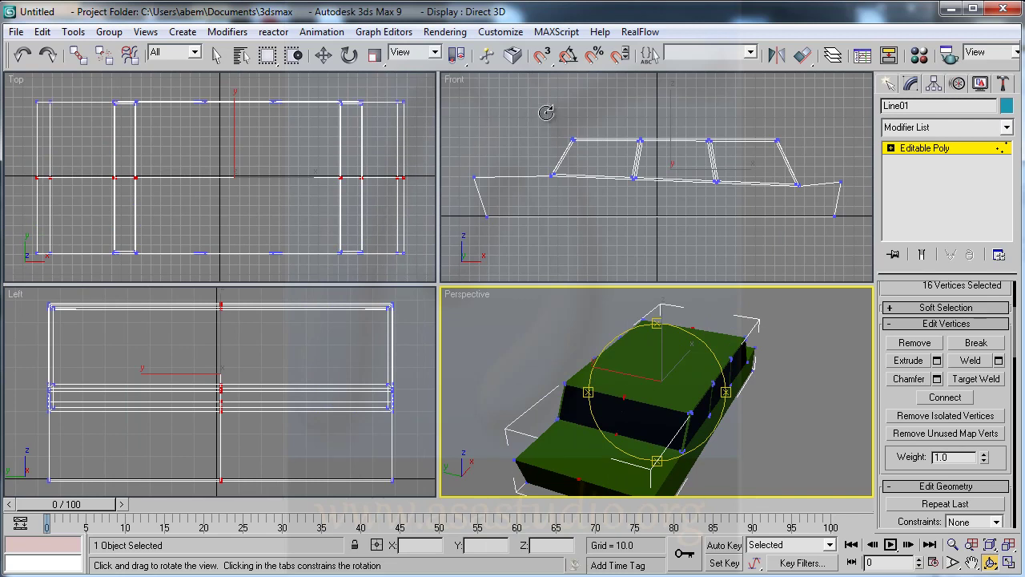
{"action": "left_click", "coordinate": [890, 149]}
{"action": "left_click", "coordinate": [923, 162]}
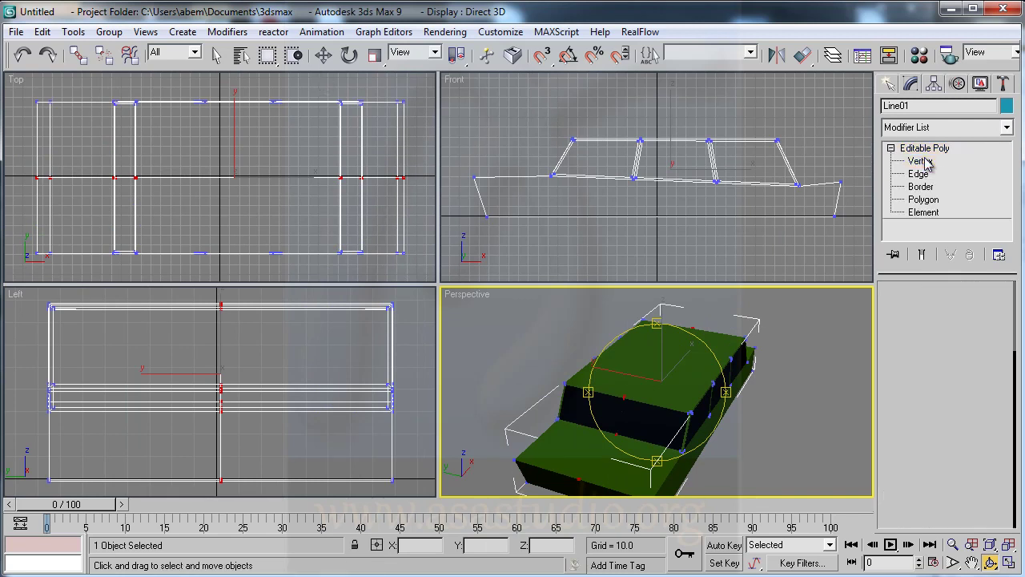
In the Front view, uniformly scale the roof's upper vertices to 90% to taper it
{"action": "right_click", "coordinate": [519, 101]}
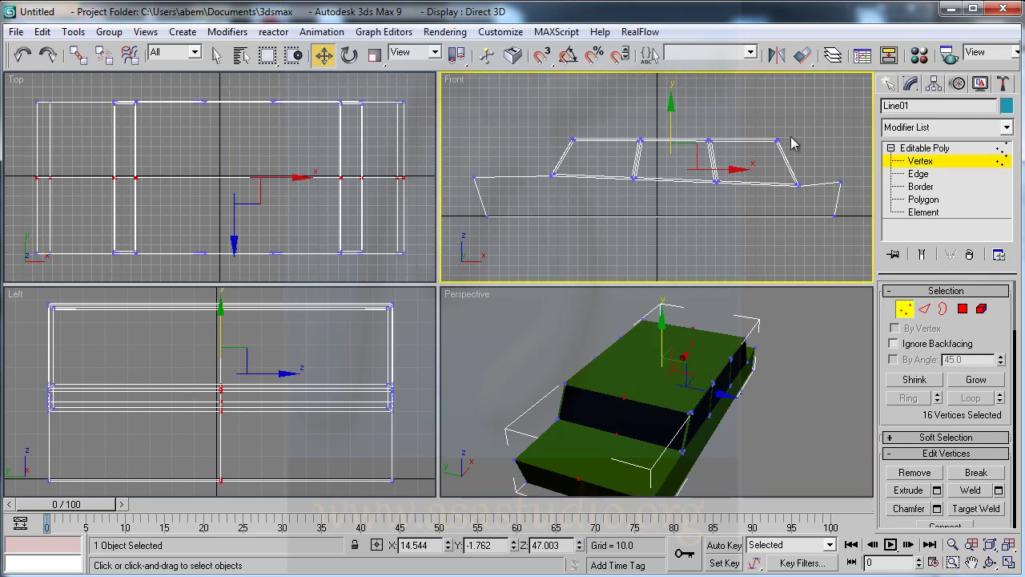
{"action": "left_click_drag", "start_coordinate": [829, 160], "coordinate": [827, 160]}
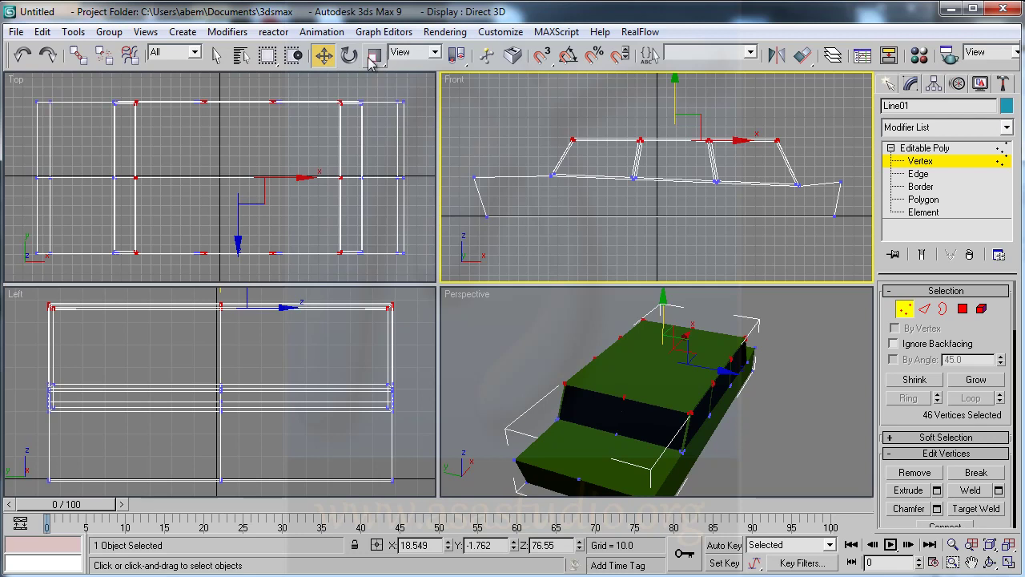
{"action": "left_click", "coordinate": [374, 56]}
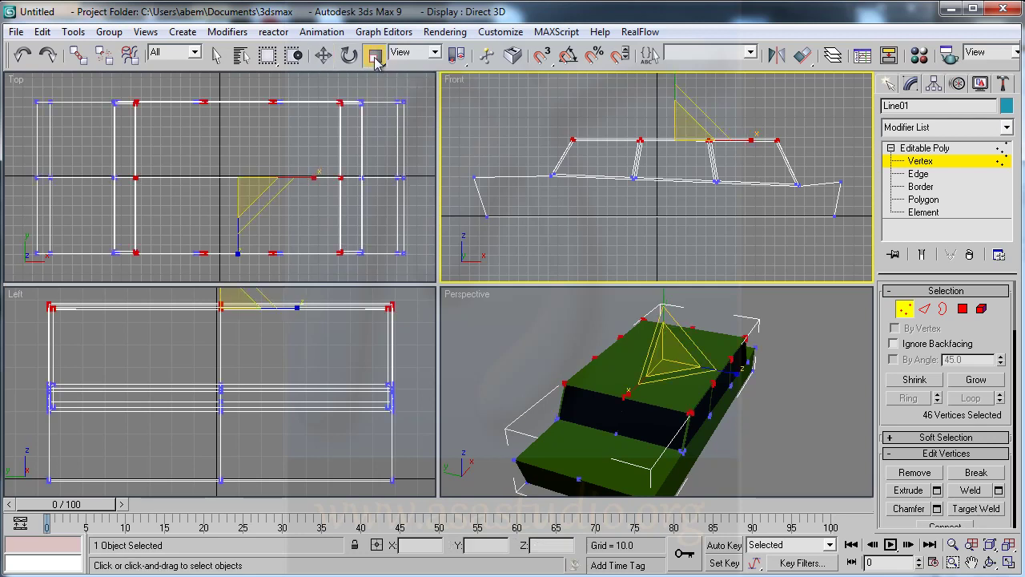
{"action": "left_click_drag", "start_coordinate": [238, 102], "coordinate": [238, 114]}
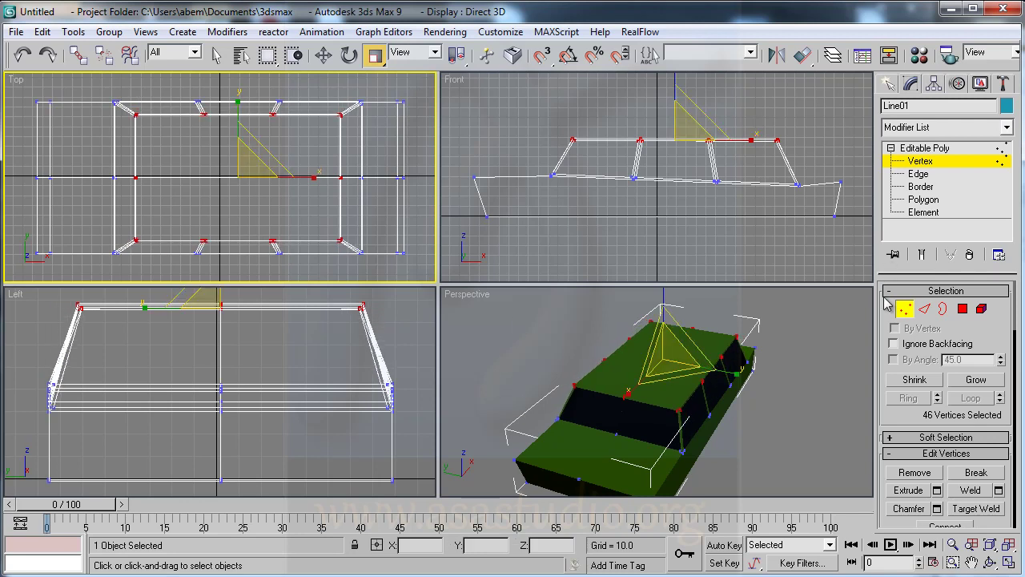
Exit vertex editing and orbit the Perspective view to see the car's side
{"action": "left_click", "coordinate": [909, 310]}
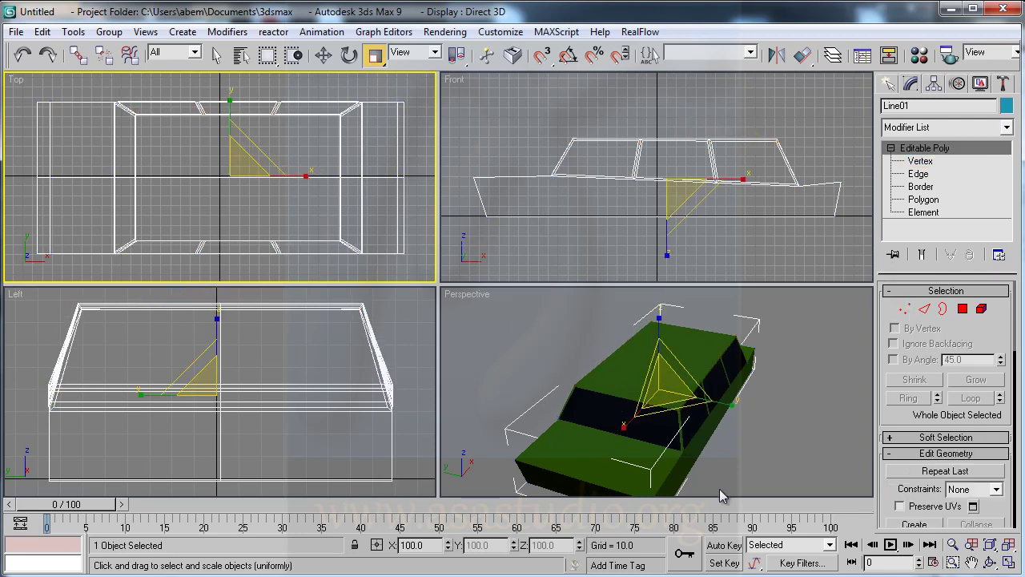
{"action": "left_click", "coordinate": [991, 562]}
{"action": "mouse_move", "coordinate": [662, 427]}
{"action": "left_mouse_down"}
{"action": "mouse_move", "coordinate": [715, 354]}
{"action": "mouse_move", "coordinate": [671, 386]}
{"action": "mouse_move", "coordinate": [505, 347]}
{"action": "mouse_move", "coordinate": [499, 337]}
{"action": "mouse_move", "coordinate": [648, 360]}
{"action": "mouse_move", "coordinate": [841, 361]}
{"action": "mouse_move", "coordinate": [790, 350]}
{"action": "mouse_move", "coordinate": [704, 369]}
{"action": "mouse_move", "coordinate": [499, 358]}
{"action": "left_mouse_up"}
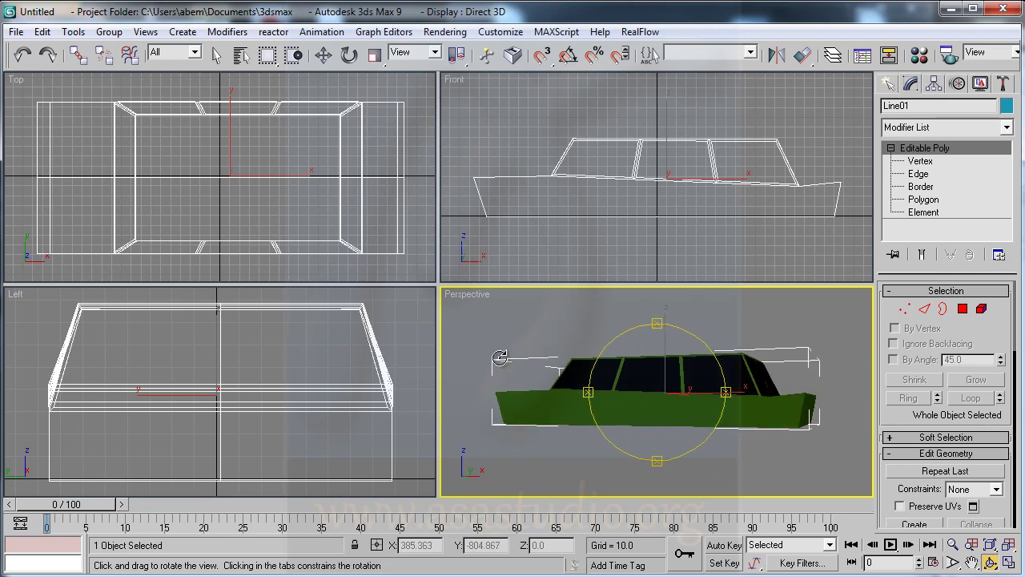